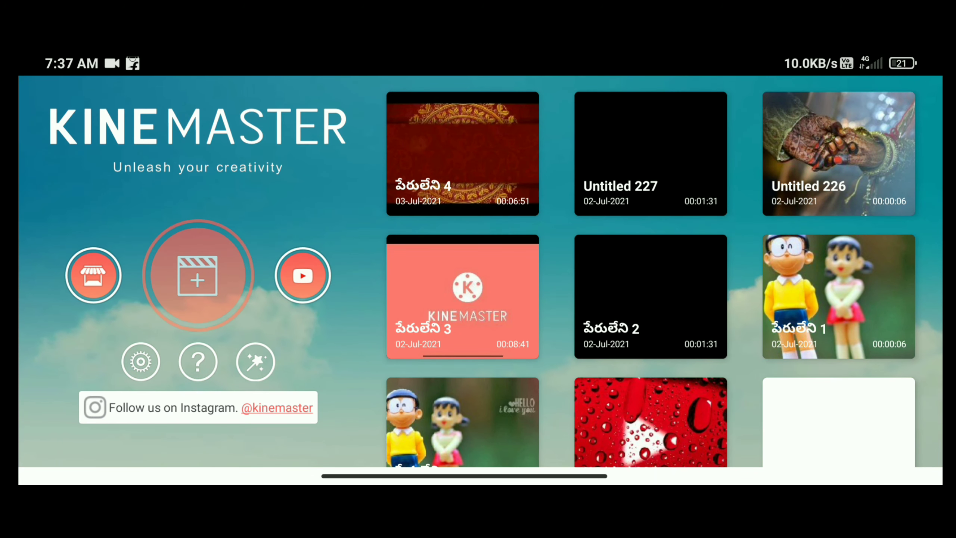
Step: Start a new project and stretch the black background clip to about 2 minutes 44 seconds
{"action": "left_click", "coordinate": [198, 277]}
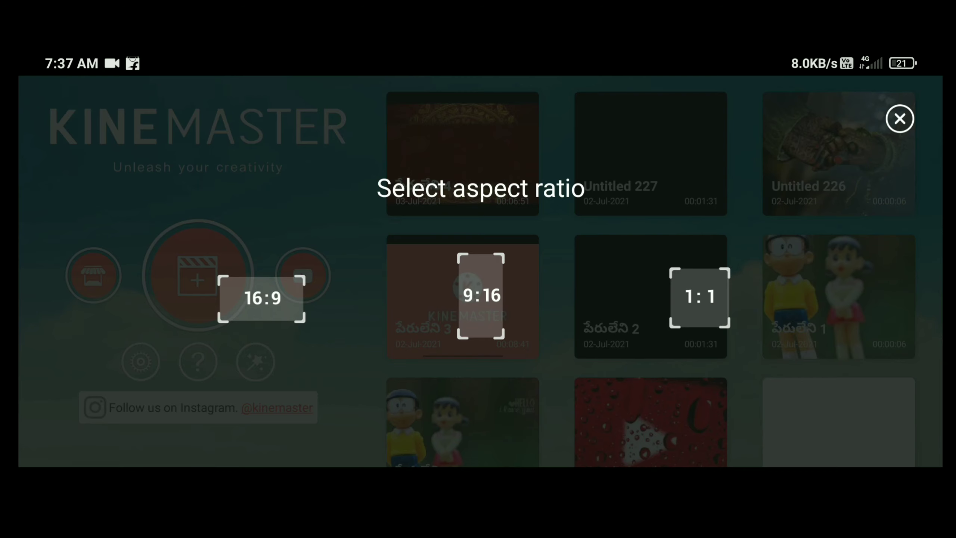
{"action": "key", "text": "Escape"}
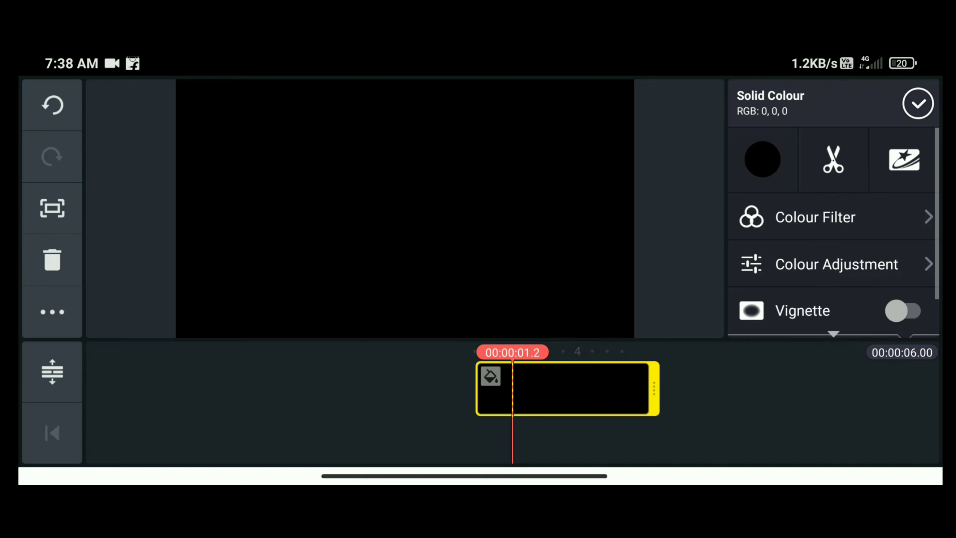
{"action": "left_click_drag", "start_coordinate": [654, 388], "coordinate": [731, 388]}
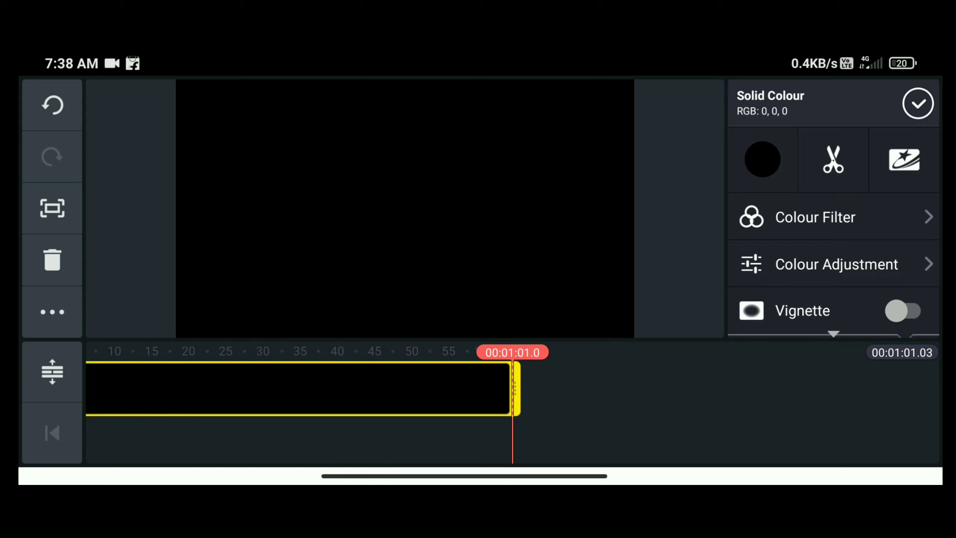
{"action": "left_click_drag", "start_coordinate": [731, 388], "coordinate": [516, 389]}
{"action": "left_click", "coordinate": [918, 104]}
{"action": "left_click", "coordinate": [52, 433]}
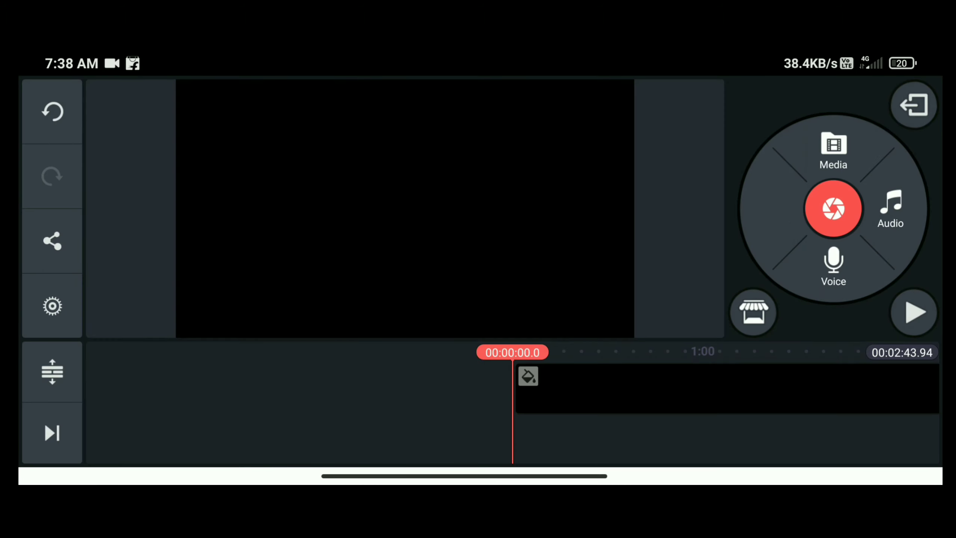
Step: Add the red-and-gold wedding template video from Download as a media layer, accepting the encoding warning
{"action": "left_click", "coordinate": [777, 210]}
{"action": "left_click", "coordinate": [753, 125]}
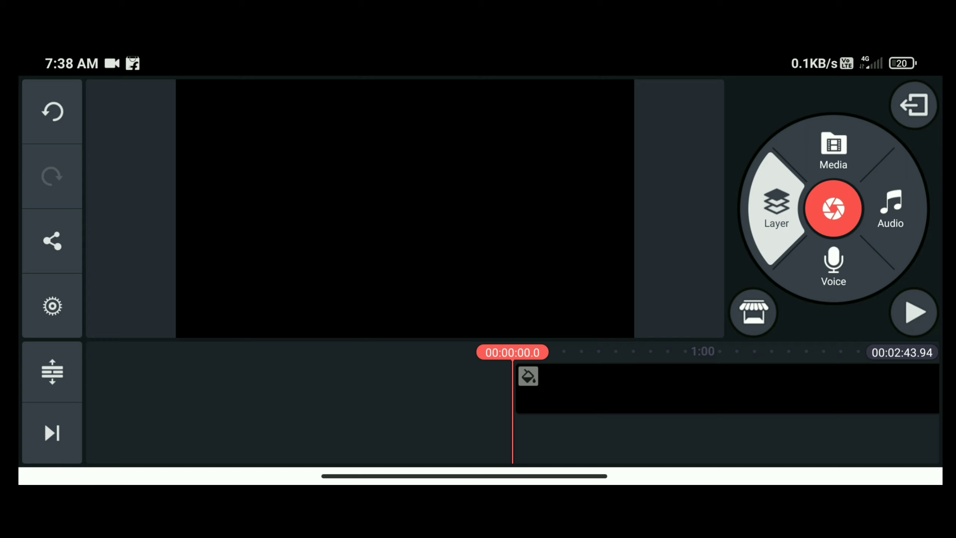
{"action": "scroll", "coordinate": [480, 292], "scroll_direction": "down", "scroll_amount": 1}
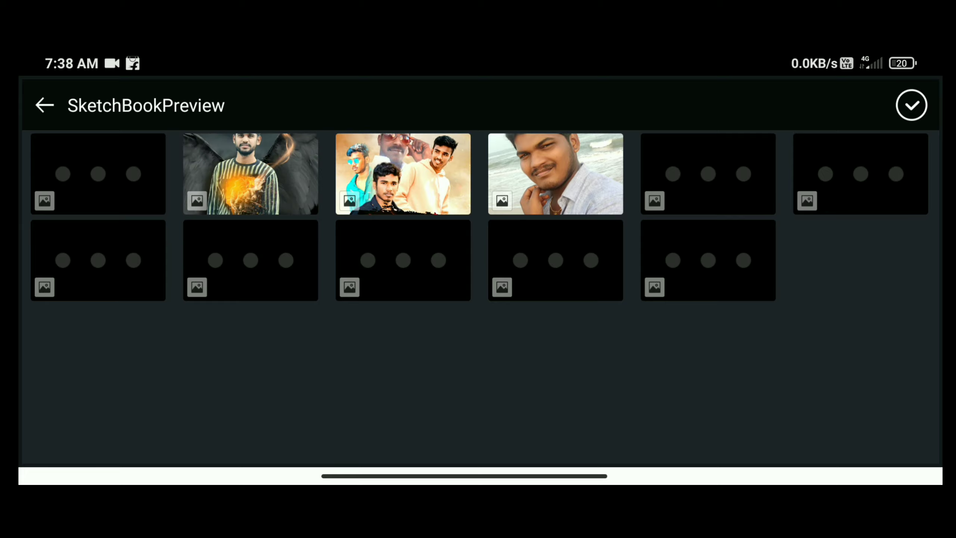
{"action": "left_click", "coordinate": [911, 106]}
{"action": "left_click", "coordinate": [777, 209]}
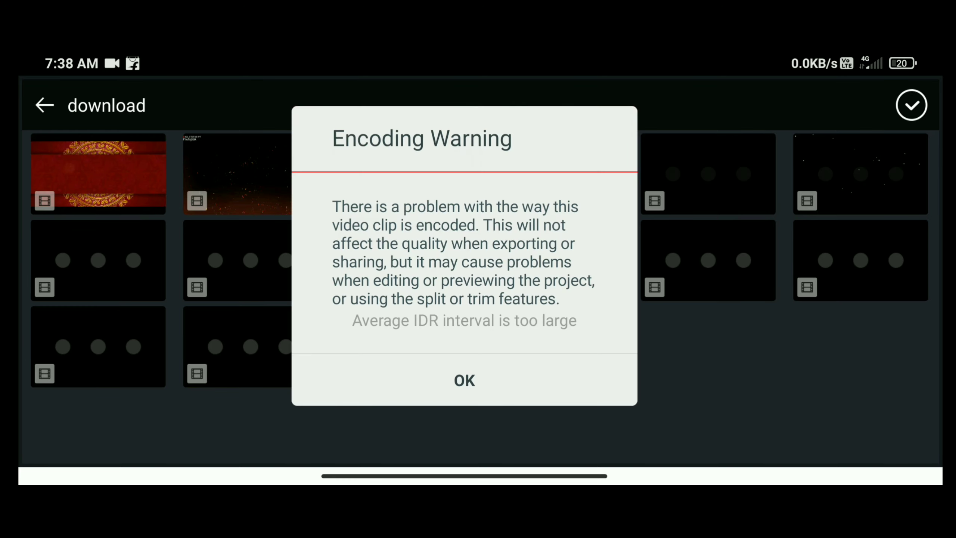
{"action": "left_click", "coordinate": [464, 380]}
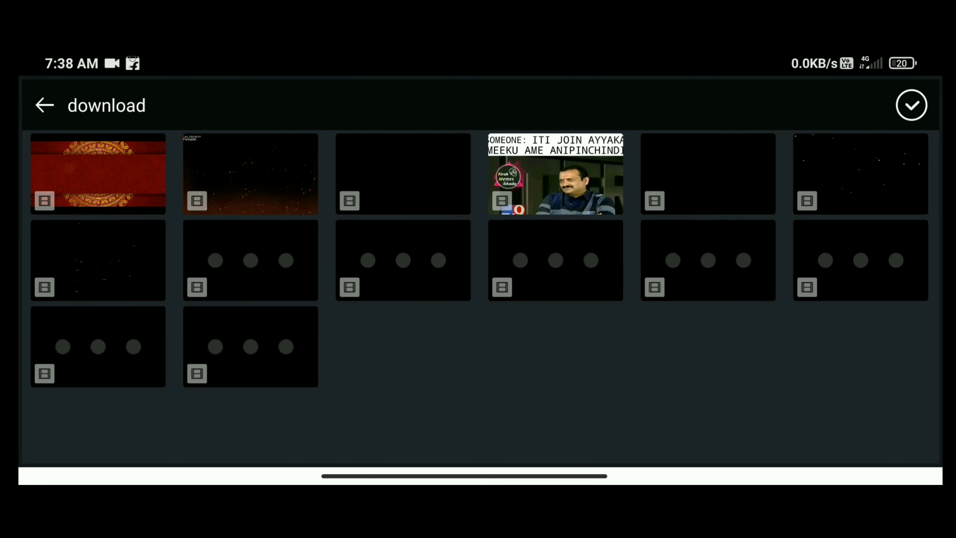
{"action": "left_click", "coordinate": [912, 106]}
{"action": "scroll", "coordinate": [513, 404], "scroll_direction": "right", "scroll_amount": 10}
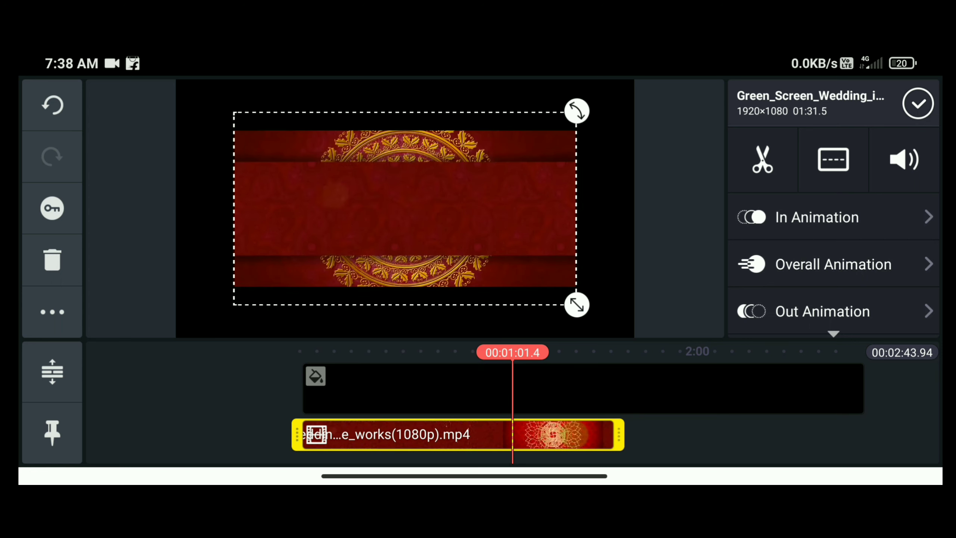
Step: Trim the black background layer right of the playhead so it ends with the template
{"action": "left_click", "coordinate": [917, 103]}
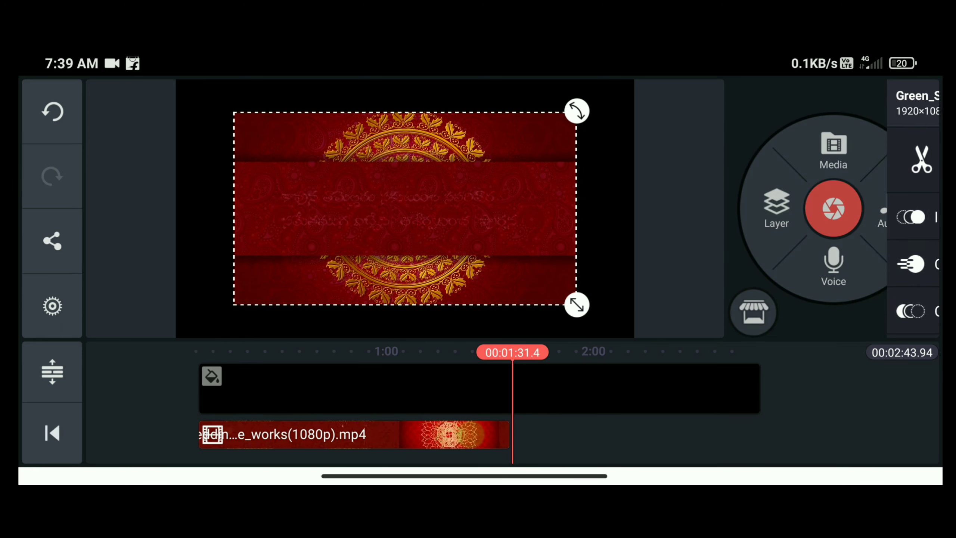
{"action": "left_click", "coordinate": [478, 389]}
{"action": "left_click", "coordinate": [834, 159]}
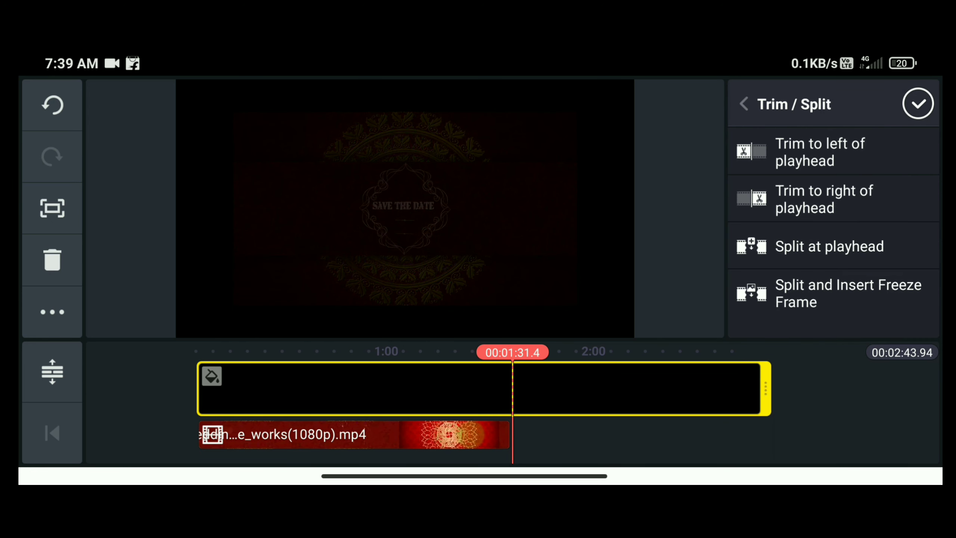
{"action": "left_click", "coordinate": [824, 198]}
{"action": "left_click", "coordinate": [917, 104]}
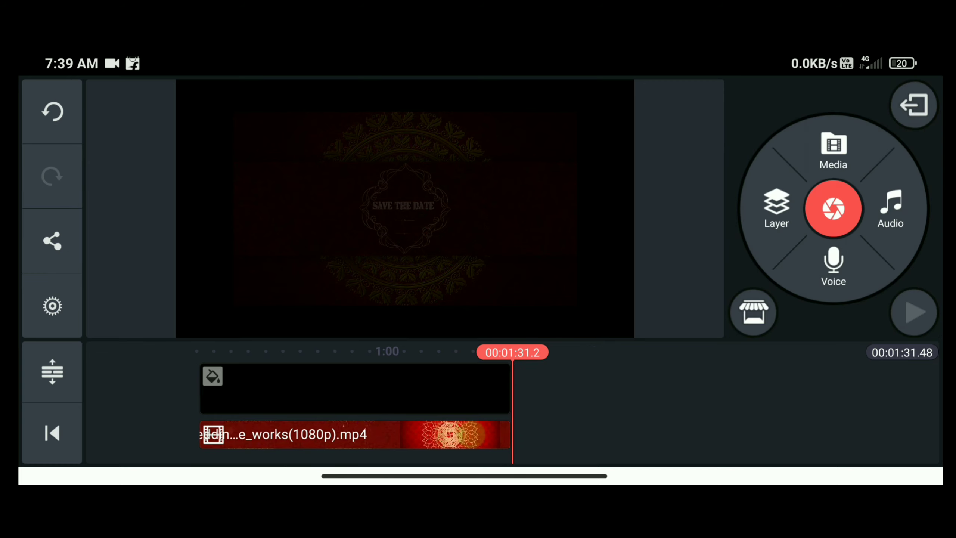
{"action": "scroll", "coordinate": [513, 404], "scroll_direction": "left", "scroll_amount": 10}
{"action": "left_click", "coordinate": [51, 433]}
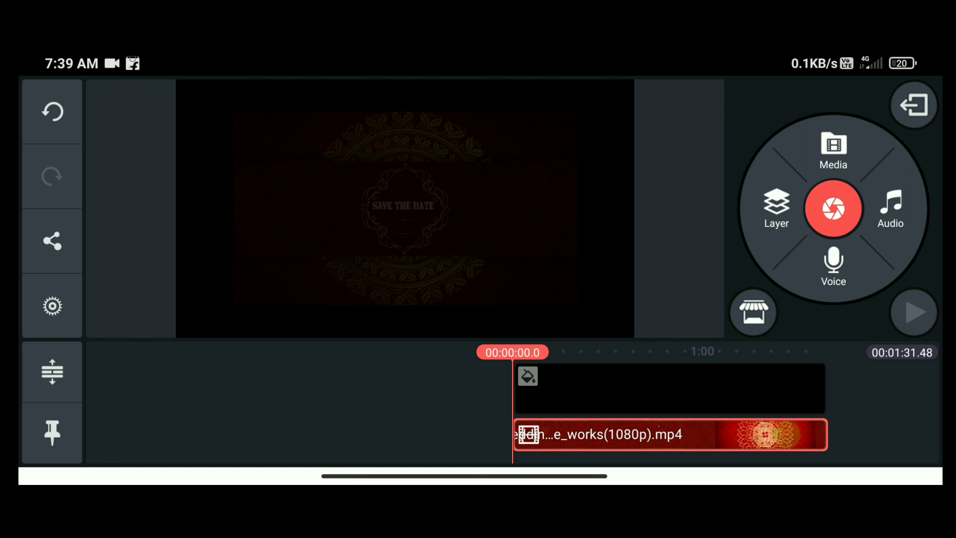
Step: Make the wedding template video fill the whole frame and preview its Ganesha opening
{"action": "left_click", "coordinate": [673, 434]}
{"action": "left_click_drag", "start_coordinate": [672, 388], "coordinate": [641, 389]}
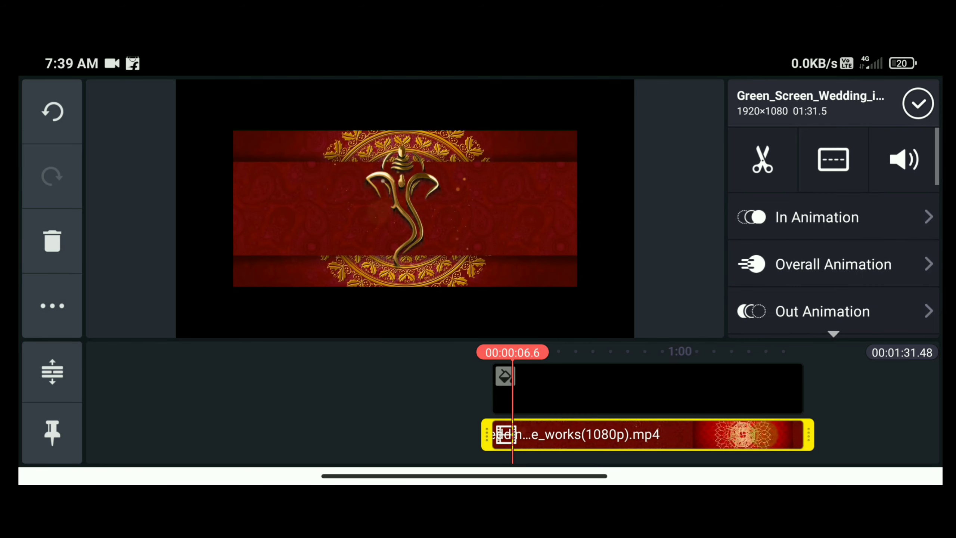
{"action": "left_click", "coordinate": [880, 173]}
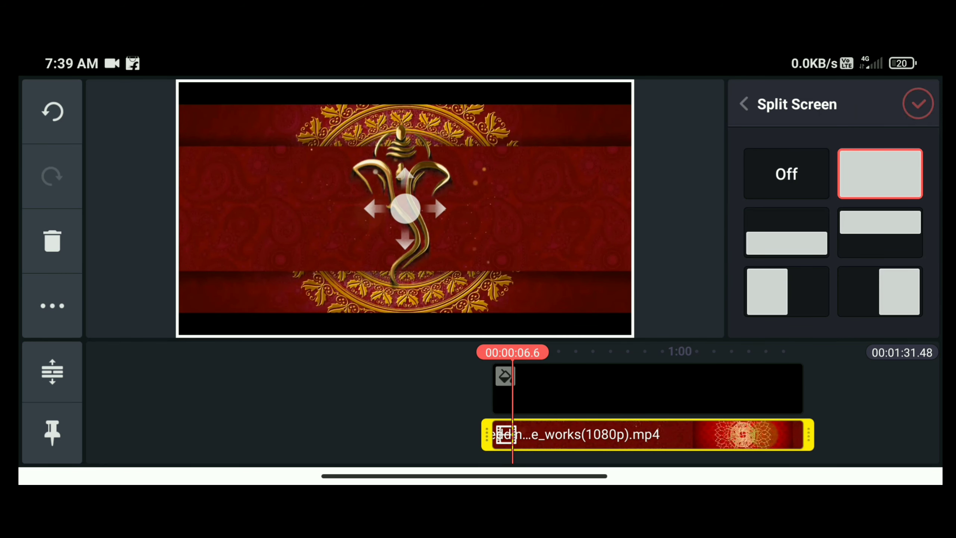
{"action": "left_click", "coordinate": [918, 104]}
{"action": "left_click", "coordinate": [52, 432]}
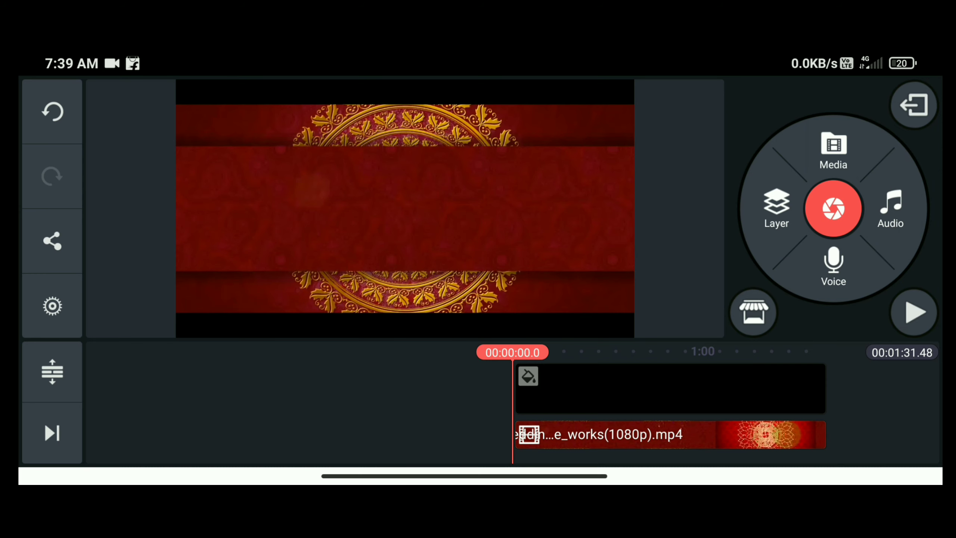
{"action": "left_click_drag", "start_coordinate": [672, 389], "coordinate": [641, 389]}
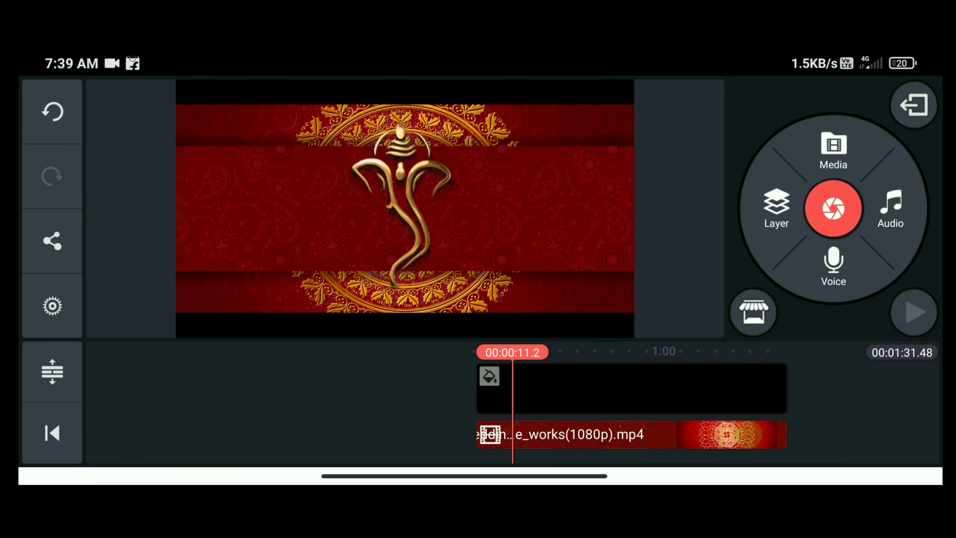
Step: At about 17.6 seconds, add the white Telugu title image from Download as a layer
{"action": "mouse_move", "coordinate": [597, 389]}
{"action": "left_mouse_down"}
{"action": "mouse_move", "coordinate": [568, 388]}
{"action": "mouse_move", "coordinate": [616, 389]}
{"action": "mouse_move", "coordinate": [577, 389]}
{"action": "left_mouse_up"}
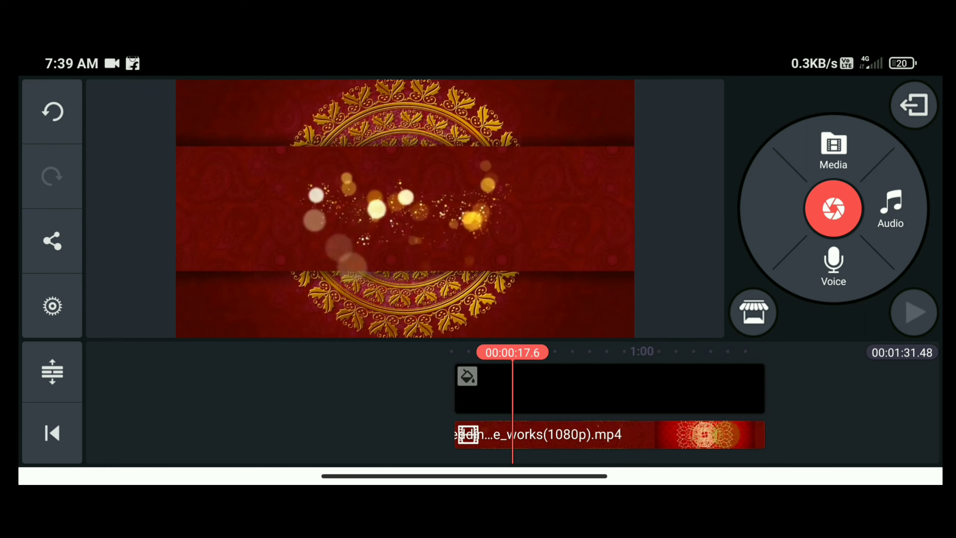
{"action": "left_click", "coordinate": [778, 206]}
{"action": "left_click", "coordinate": [694, 115]}
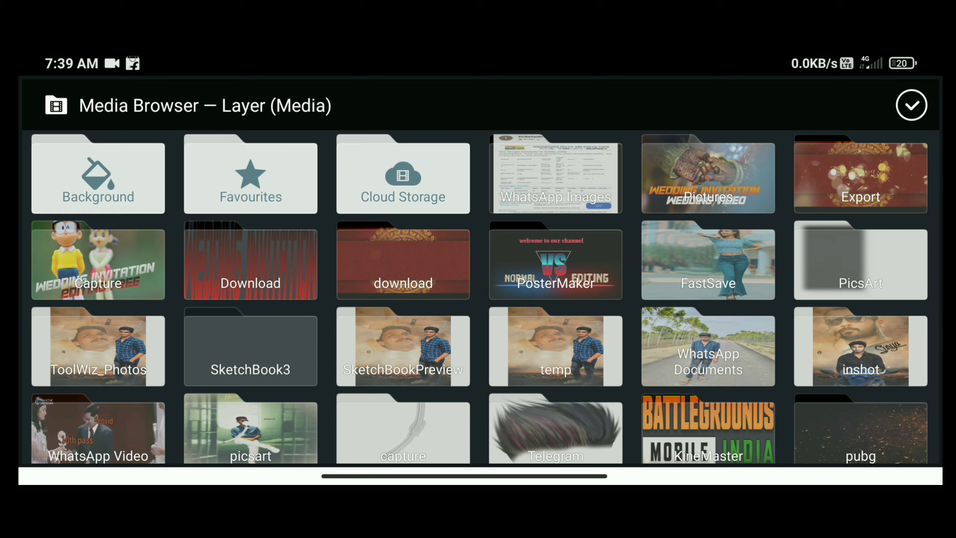
{"action": "left_click", "coordinate": [402, 179]}
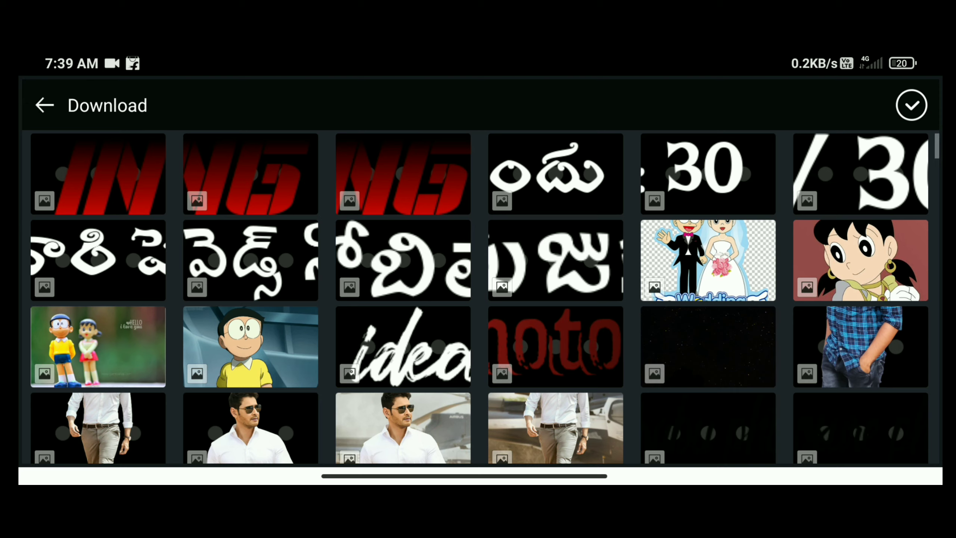
{"action": "left_click", "coordinate": [98, 260]}
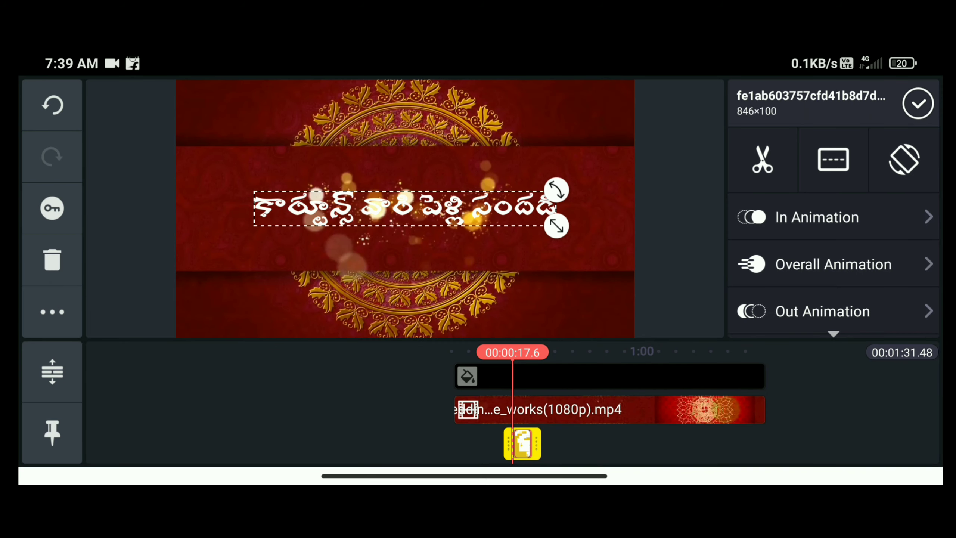
{"action": "left_click", "coordinate": [919, 103]}
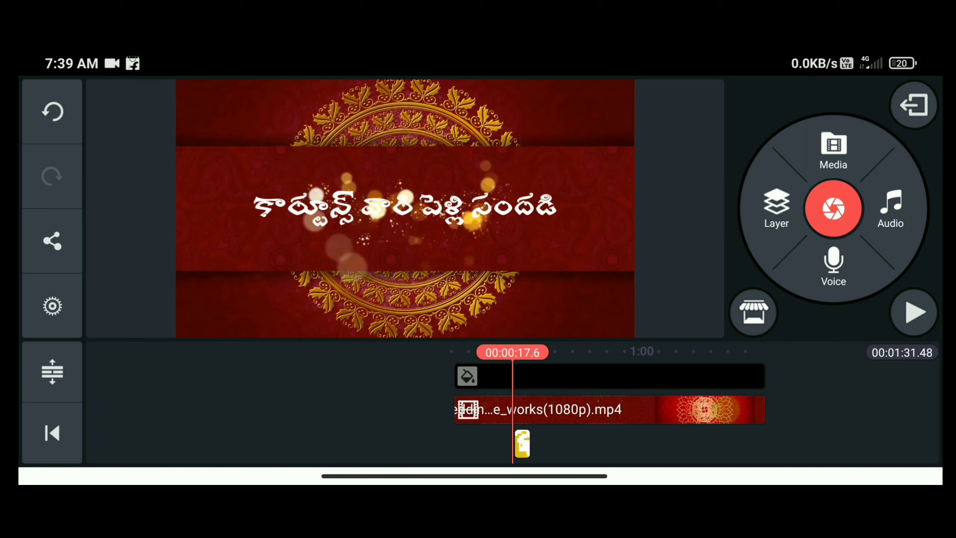
Step: Trim the Telugu title layer right of the playhead so it ends near 23 seconds
{"action": "left_click", "coordinate": [523, 444]}
{"action": "left_click", "coordinate": [920, 103]}
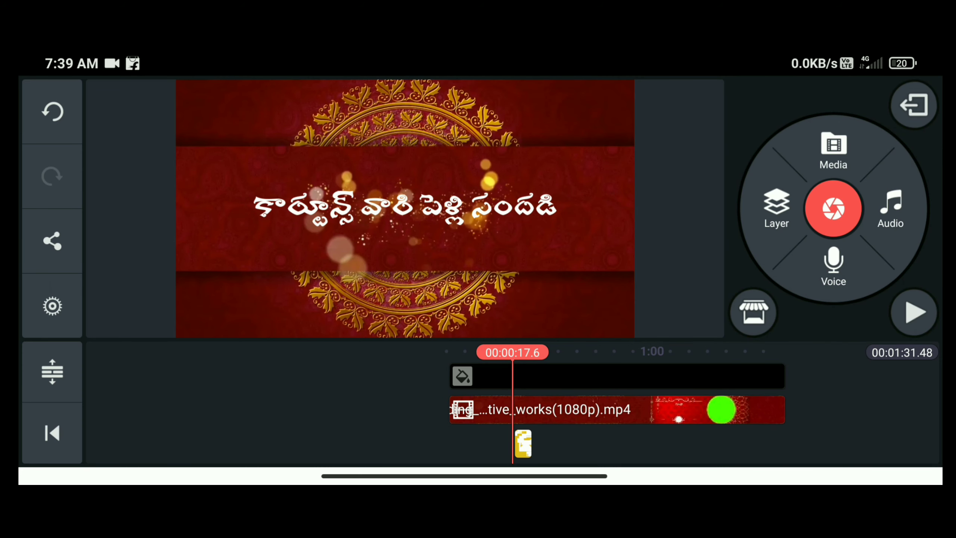
{"action": "left_click_drag", "start_coordinate": [598, 441], "coordinate": [523, 441]}
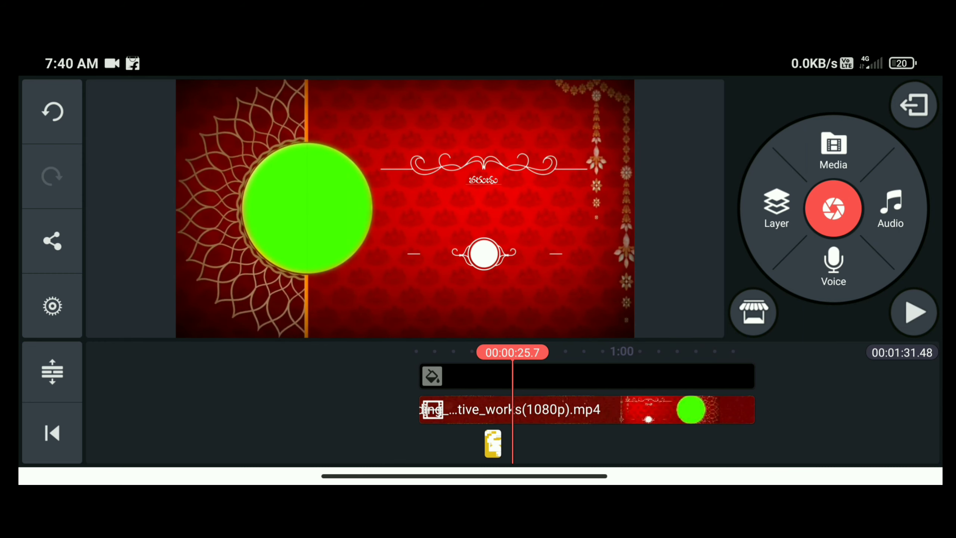
{"action": "left_click_drag", "start_coordinate": [508, 441], "coordinate": [523, 441]}
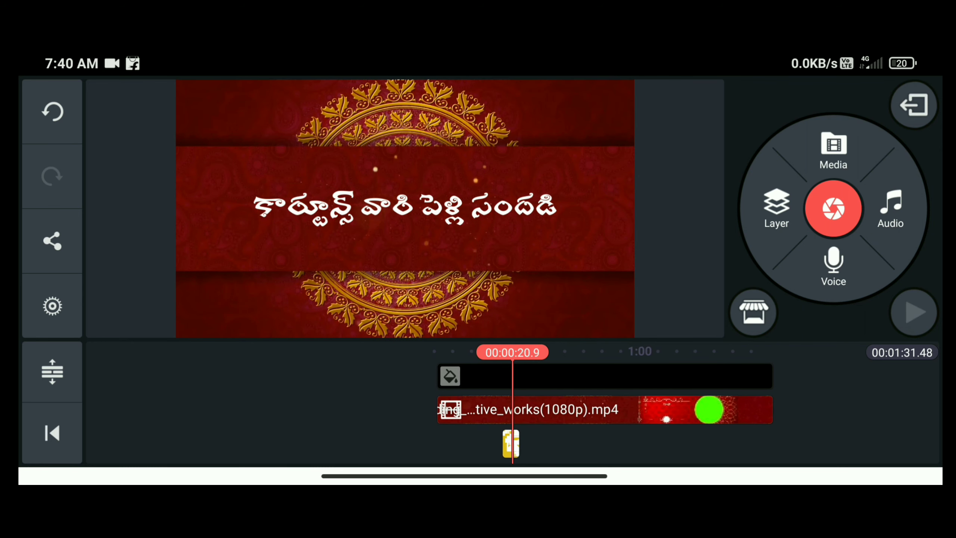
{"action": "left_click_drag", "start_coordinate": [523, 441], "coordinate": [517, 441]}
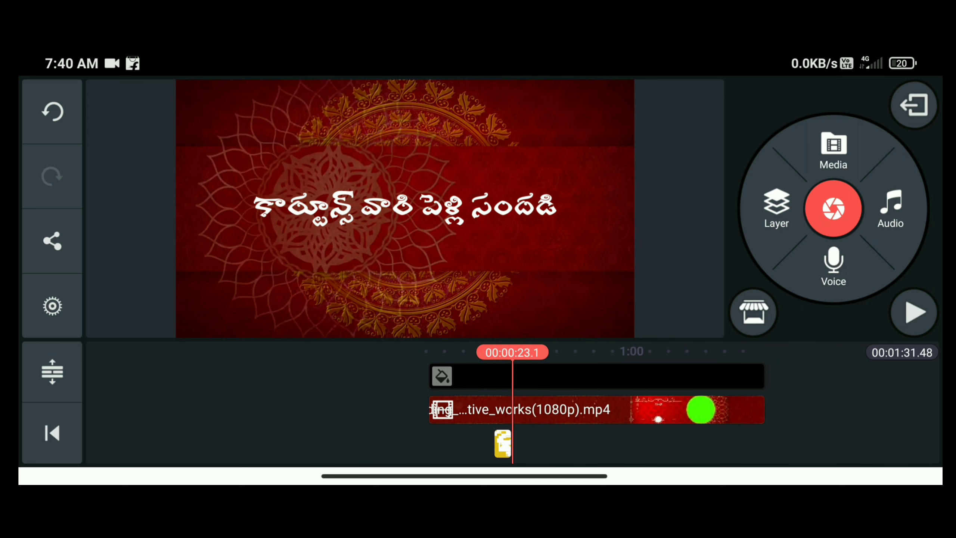
{"action": "left_click", "coordinate": [504, 443]}
{"action": "left_click", "coordinate": [762, 158]}
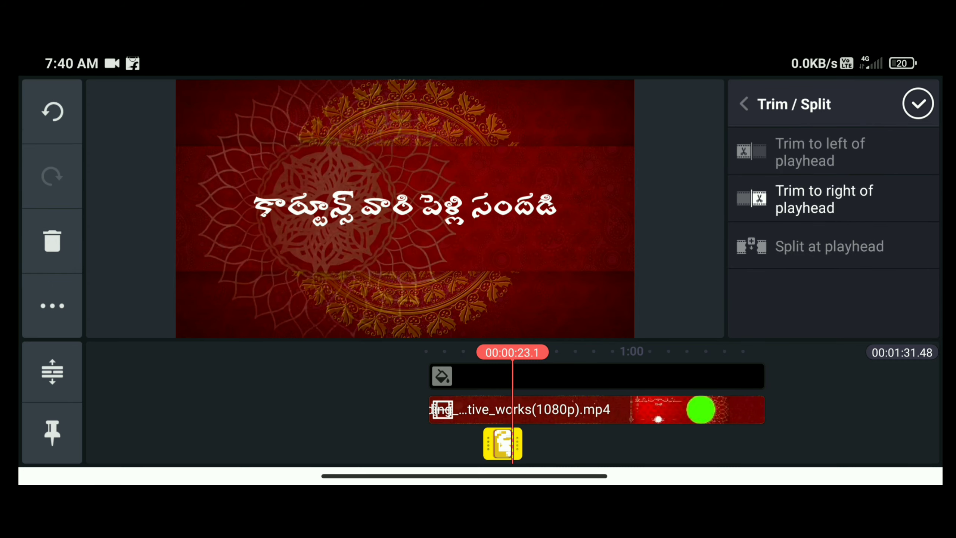
{"action": "left_click", "coordinate": [824, 199]}
Step: Add the Nobita cartoon picture from Download as a layer and send it to back
{"action": "left_click", "coordinate": [918, 104]}
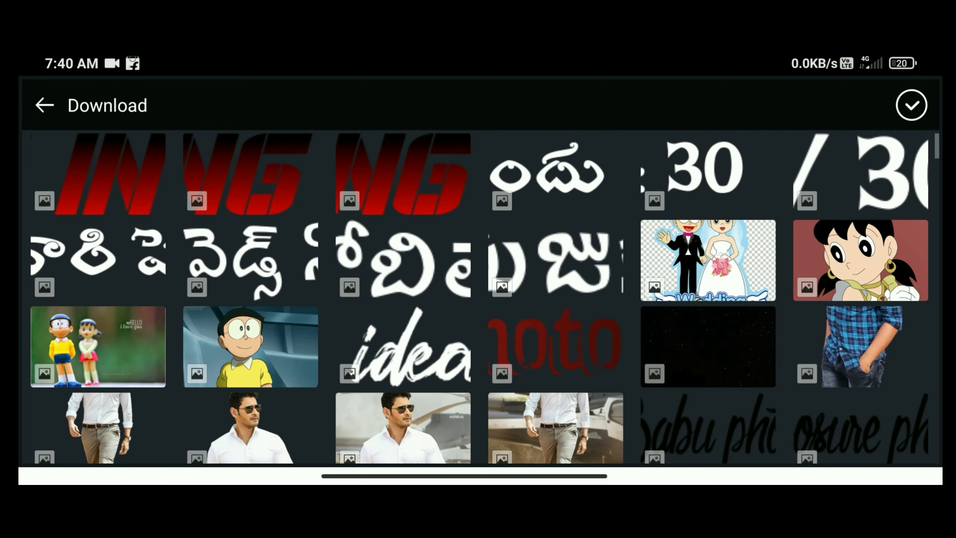
{"action": "scroll", "coordinate": [486, 294], "scroll_direction": "down", "scroll_amount": 1}
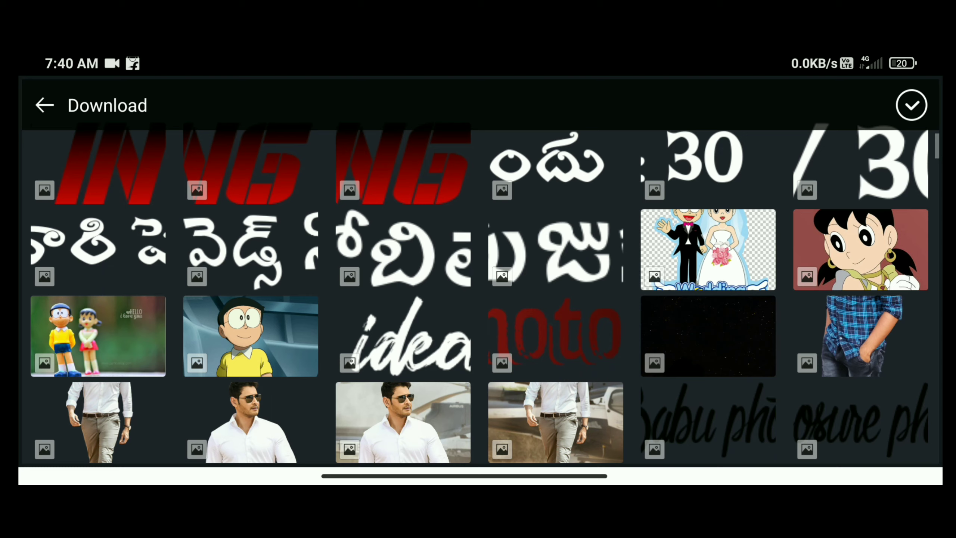
{"action": "left_click", "coordinate": [250, 337]}
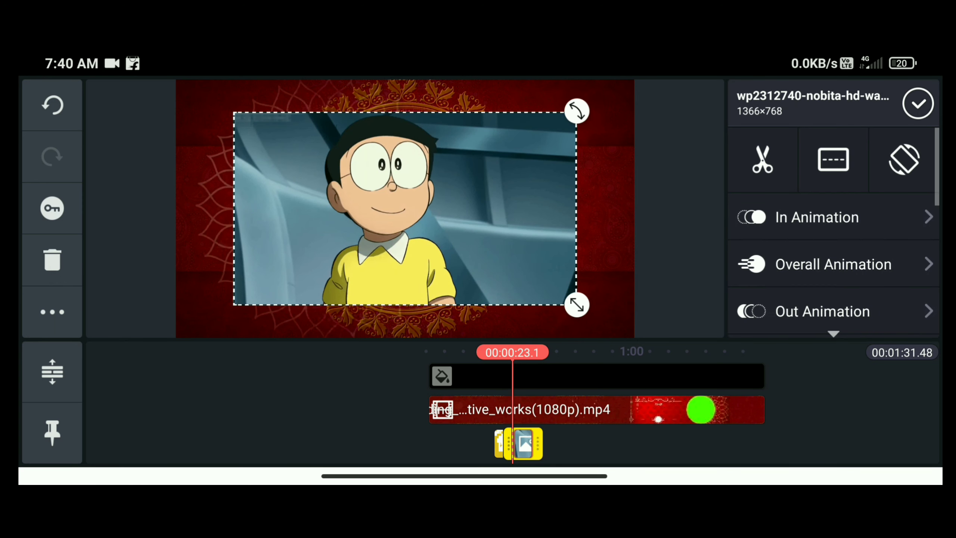
{"action": "left_click", "coordinate": [53, 312]}
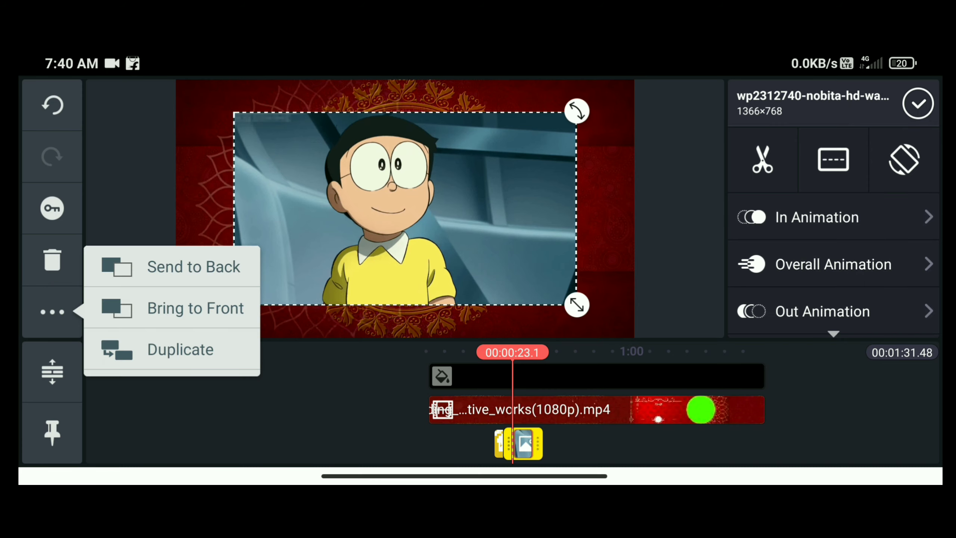
{"action": "left_click", "coordinate": [193, 266]}
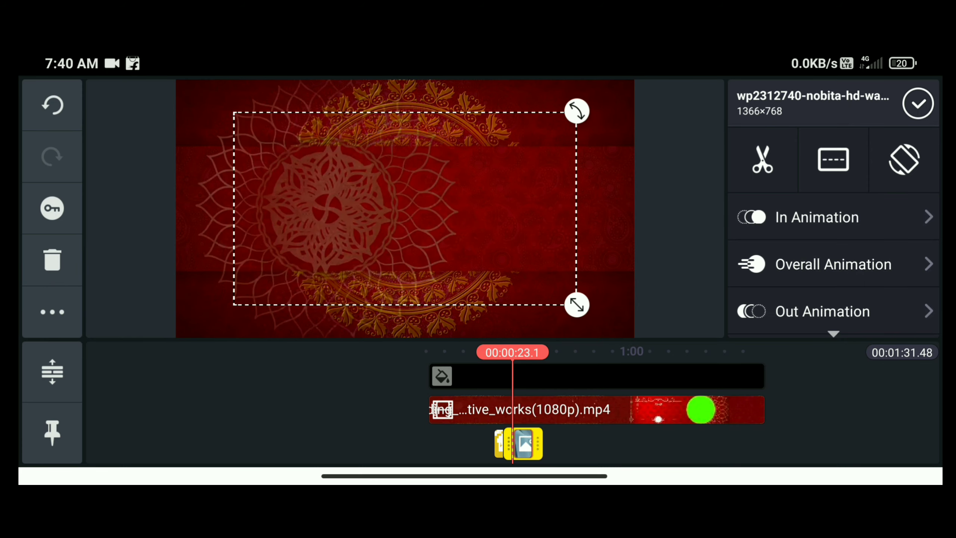
{"action": "left_click", "coordinate": [918, 103]}
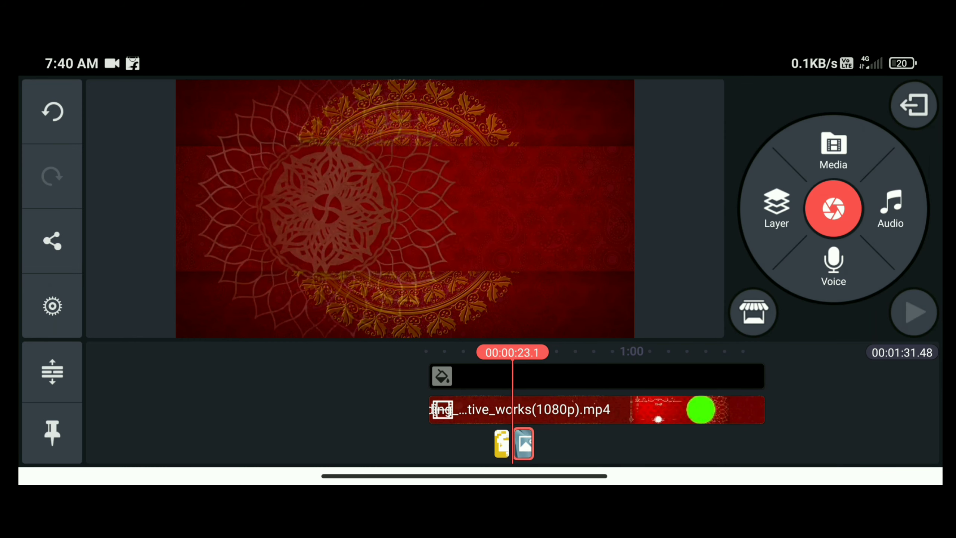
Step: Reselect the Nobita layer and check its arrangement options without changing them
{"action": "left_click", "coordinate": [523, 444]}
{"action": "left_click", "coordinate": [53, 312]}
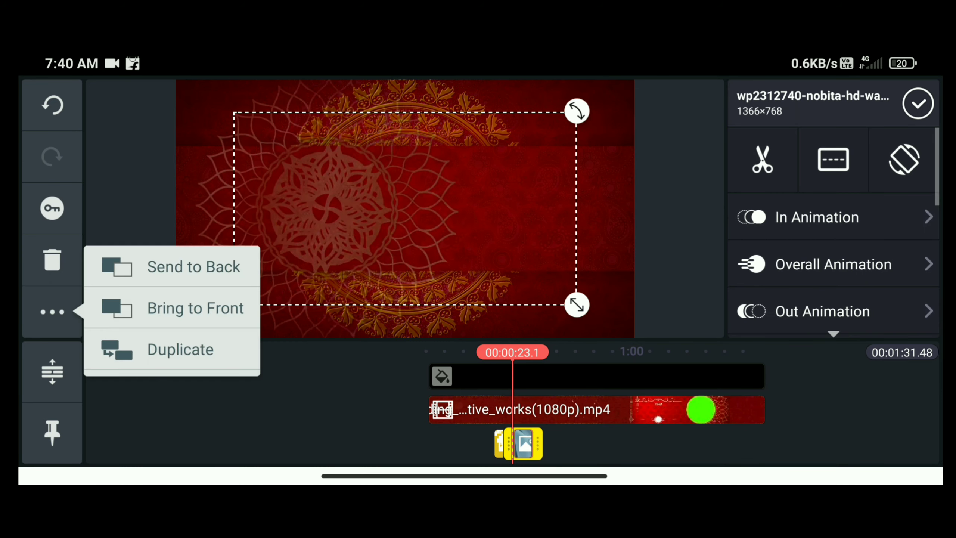
{"action": "key", "text": "Escape"}
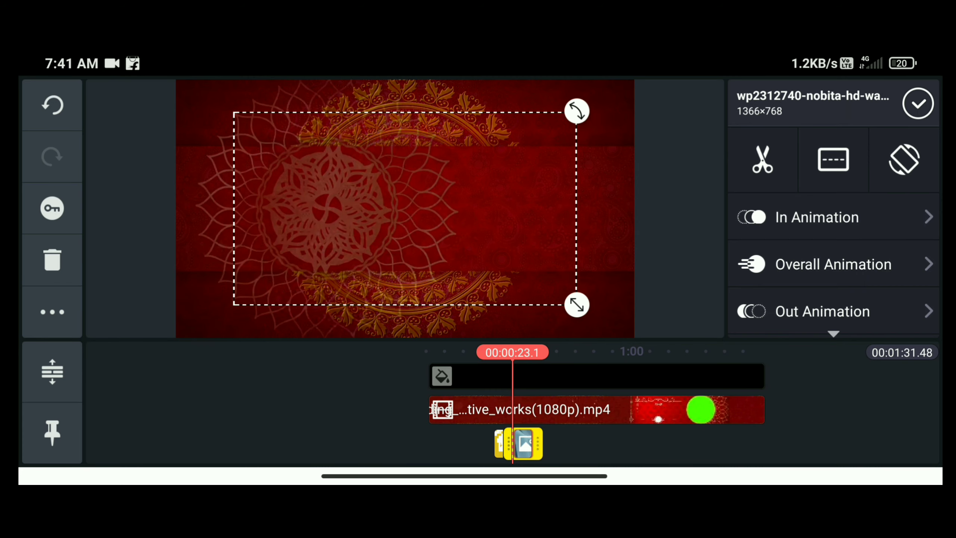
{"action": "left_click", "coordinate": [918, 104]}
{"action": "left_click_drag", "start_coordinate": [598, 410], "coordinate": [583, 409]}
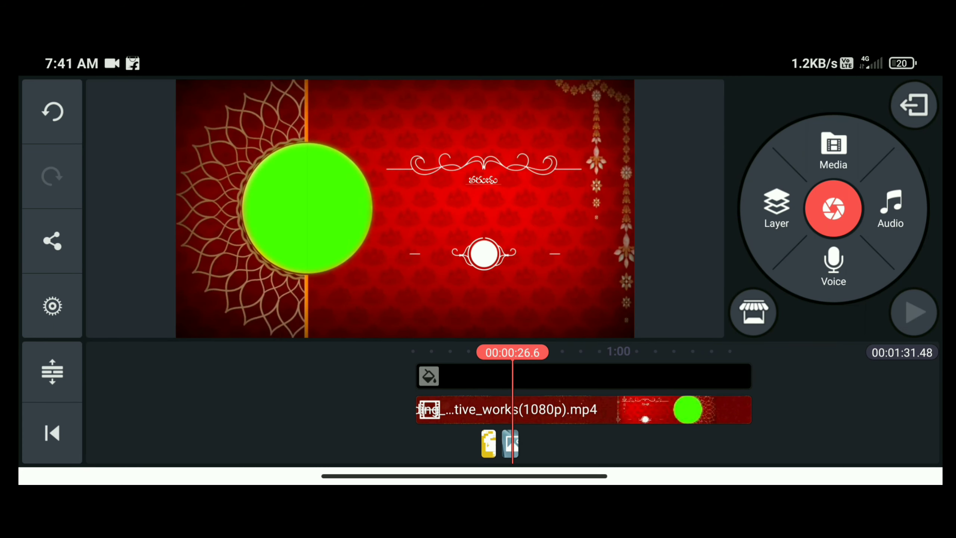
Step: Turn on chroma key for the template video with green as the key colour
{"action": "left_click", "coordinate": [583, 410]}
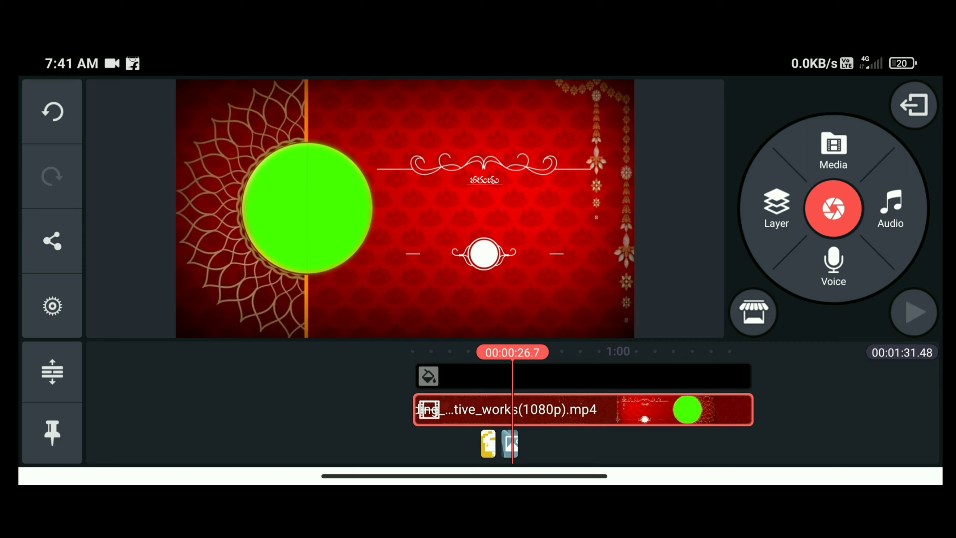
{"action": "scroll", "coordinate": [832, 324], "scroll_direction": "down", "scroll_amount": 2}
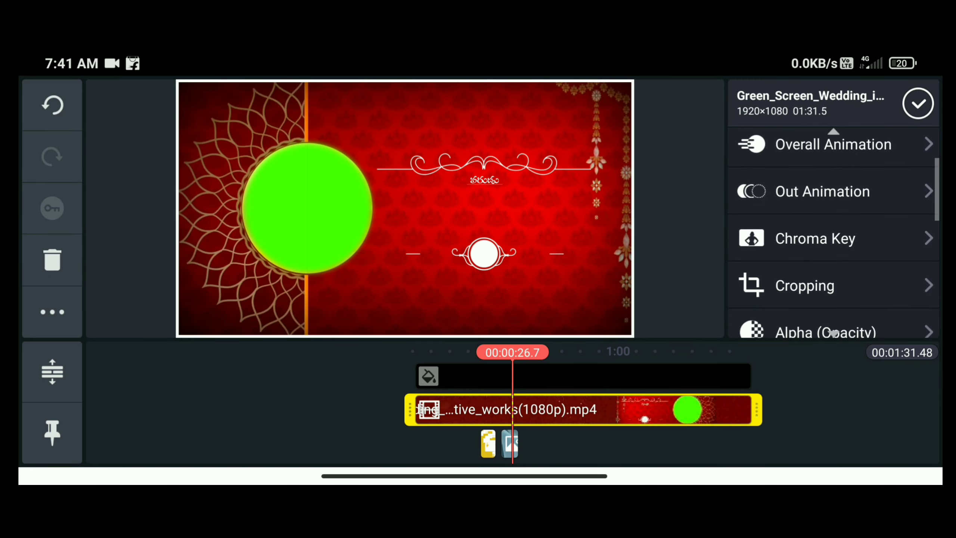
{"action": "left_click", "coordinate": [815, 238]}
{"action": "left_click", "coordinate": [895, 153]}
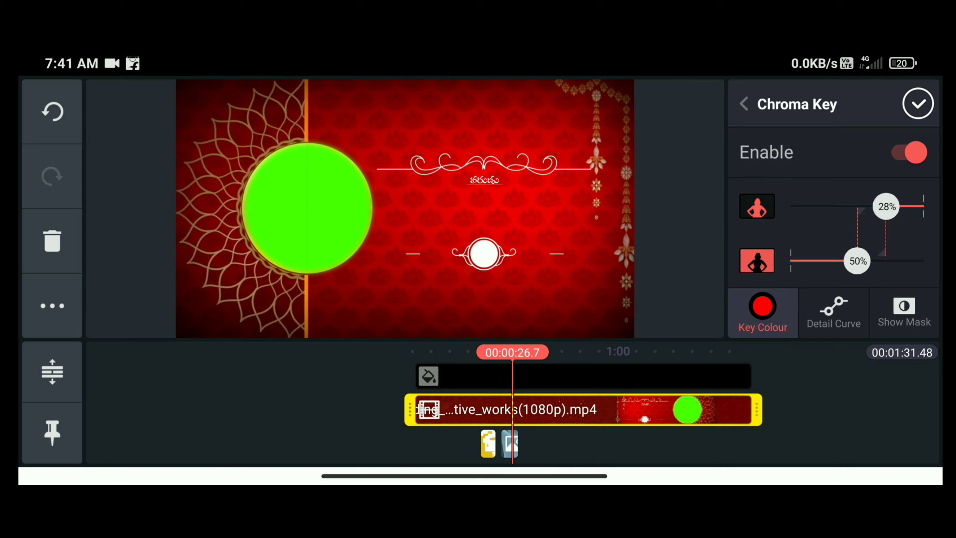
{"action": "left_click", "coordinate": [762, 313]}
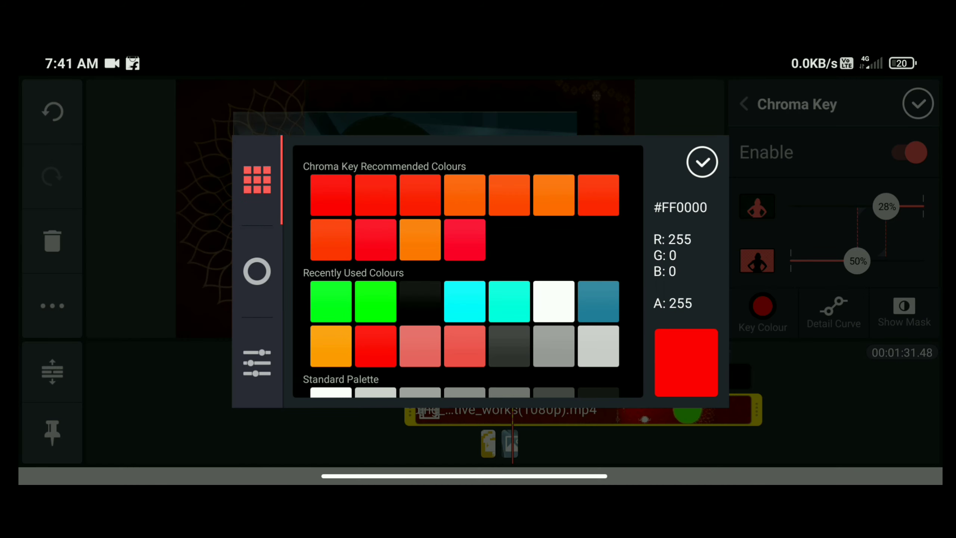
{"action": "left_click", "coordinate": [331, 302]}
{"action": "left_click", "coordinate": [703, 162]}
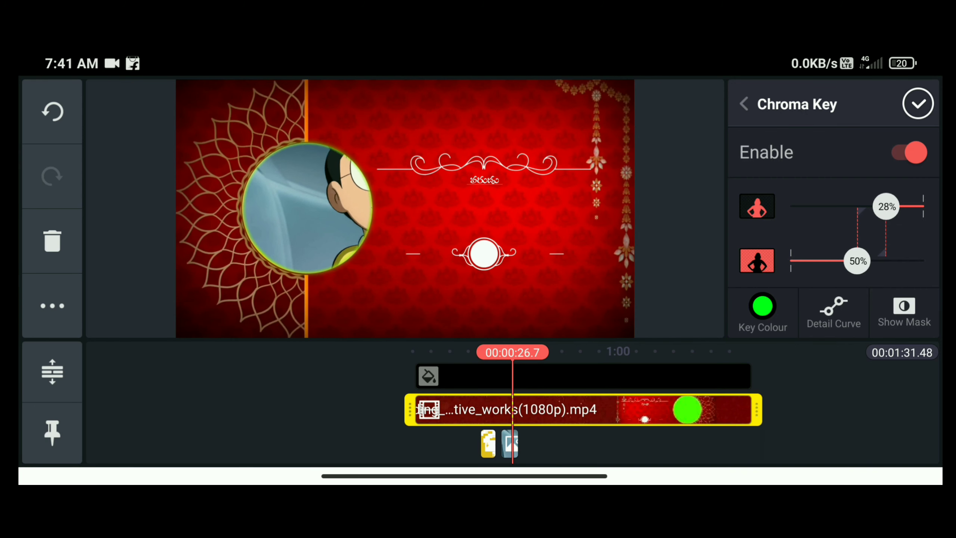
{"action": "left_click", "coordinate": [918, 103]}
Step: Shrink and move the Nobita picture so his face sits inside the circular frame
{"action": "left_click", "coordinate": [510, 444]}
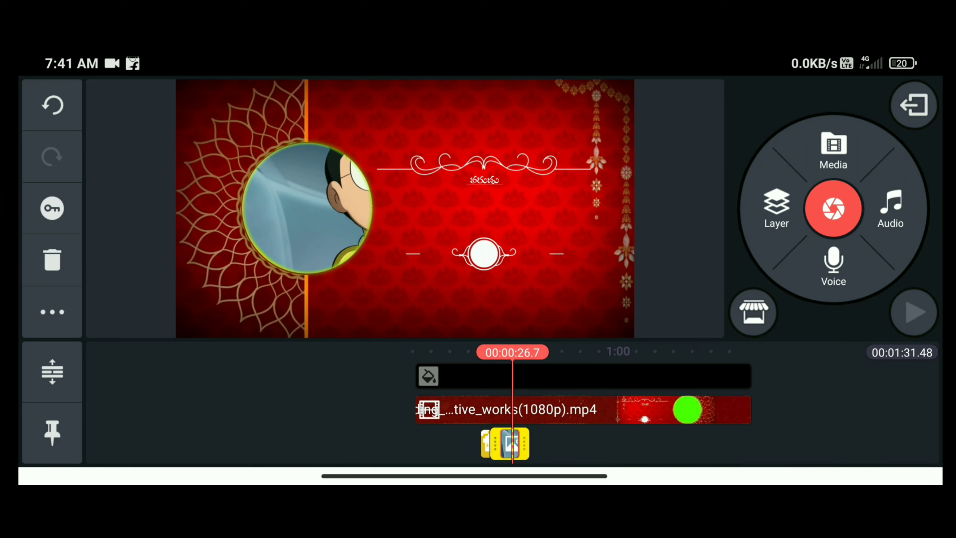
{"action": "mouse_move", "coordinate": [405, 208]}
{"action": "left_mouse_down"}
{"action": "mouse_move", "coordinate": [353, 224]}
{"action": "mouse_move", "coordinate": [337, 217]}
{"action": "mouse_move", "coordinate": [333, 230]}
{"action": "mouse_move", "coordinate": [327, 198]}
{"action": "mouse_move", "coordinate": [326, 208]}
{"action": "left_mouse_up"}
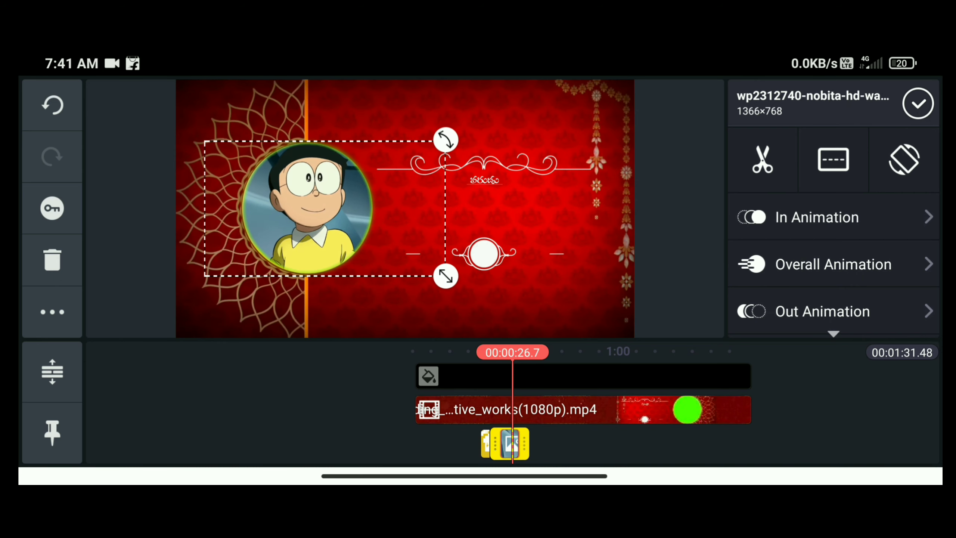
{"action": "left_click", "coordinate": [919, 104]}
{"action": "left_click", "coordinate": [510, 444]}
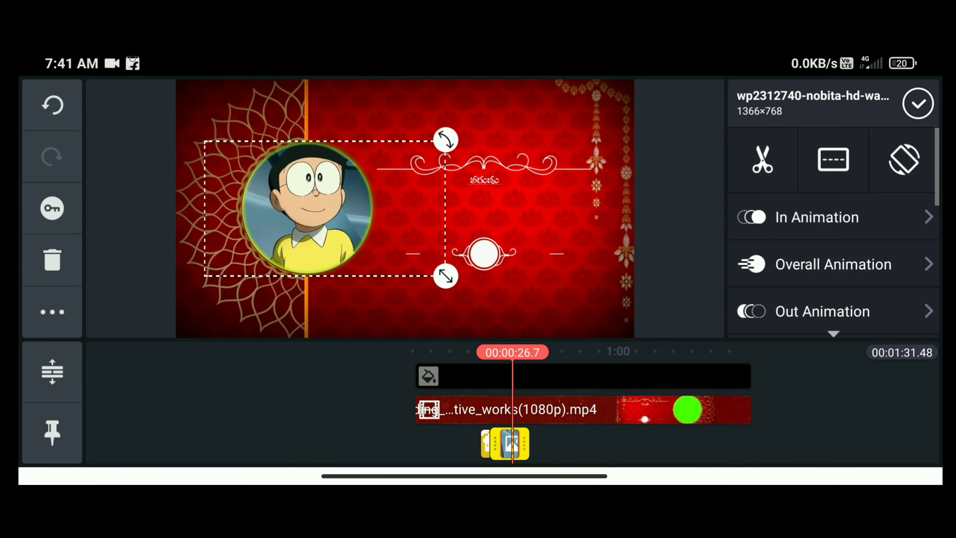
{"action": "left_click_drag", "start_coordinate": [635, 449], "coordinate": [626, 448]}
{"action": "left_click", "coordinate": [918, 104]}
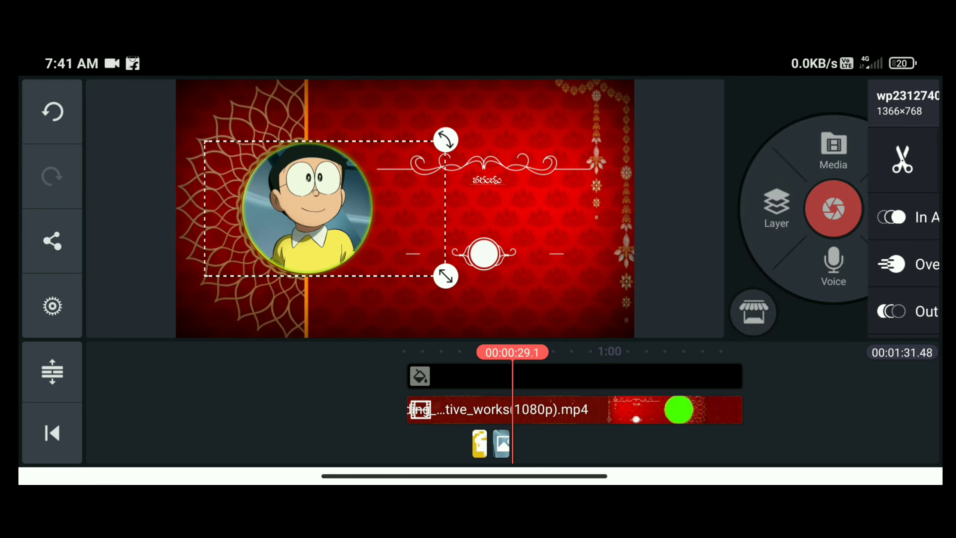
{"action": "mouse_move", "coordinate": [598, 441]}
{"action": "left_mouse_down"}
{"action": "mouse_move", "coordinate": [579, 441]}
{"action": "mouse_move", "coordinate": [626, 441]}
{"action": "left_mouse_up"}
Step: Shorten the Nobita picture layer's duration and scrub back to an earlier moment
{"action": "left_click", "coordinate": [497, 444]}
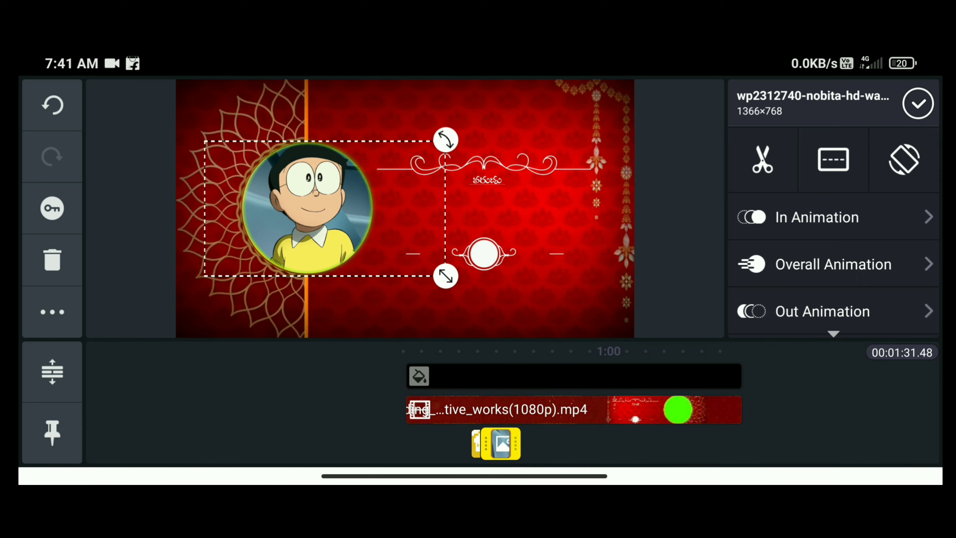
{"action": "left_click_drag", "start_coordinate": [519, 444], "coordinate": [514, 444]}
{"action": "left_click", "coordinate": [918, 103]}
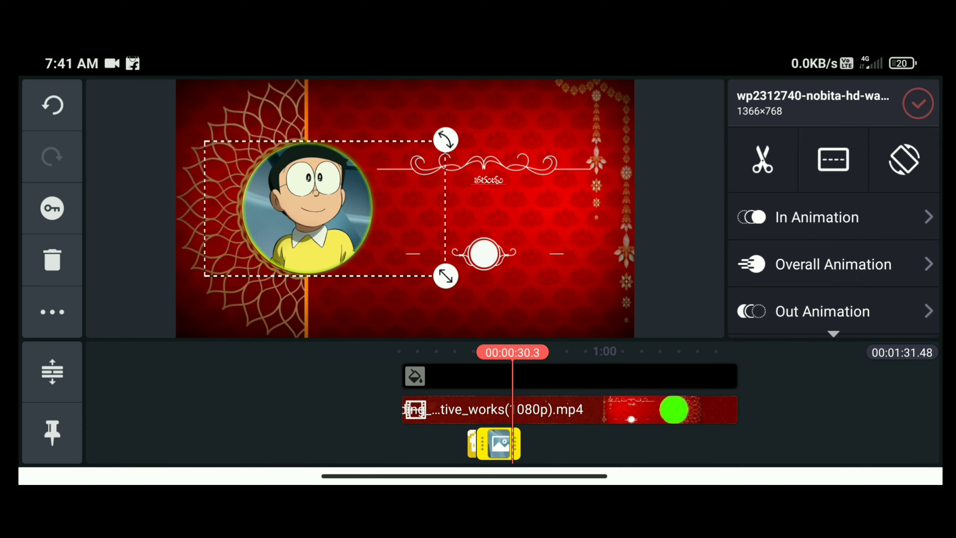
{"action": "scroll", "coordinate": [564, 403], "scroll_direction": "right", "scroll_amount": 3}
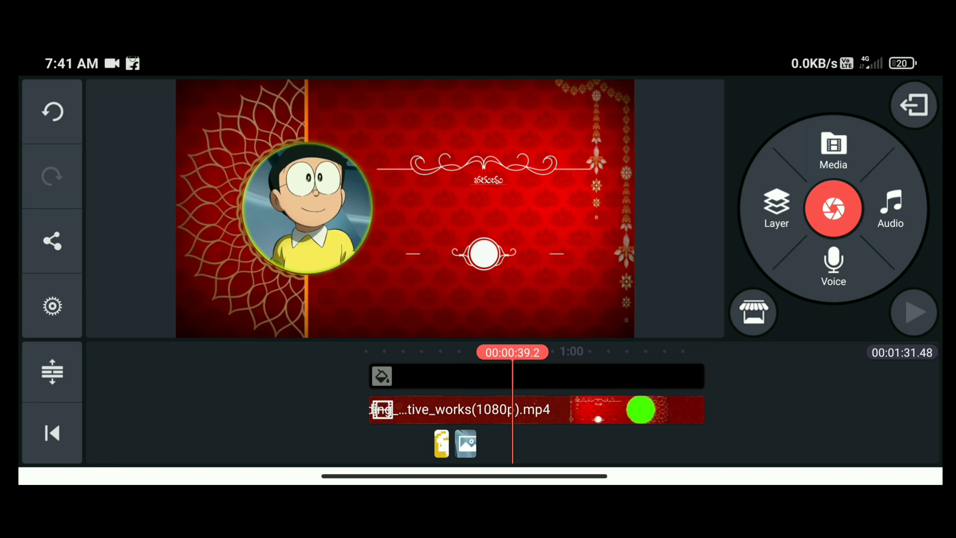
{"action": "mouse_move", "coordinate": [523, 411]}
{"action": "left_mouse_down"}
{"action": "mouse_move", "coordinate": [561, 411]}
{"action": "mouse_move", "coordinate": [535, 411]}
{"action": "left_mouse_up"}
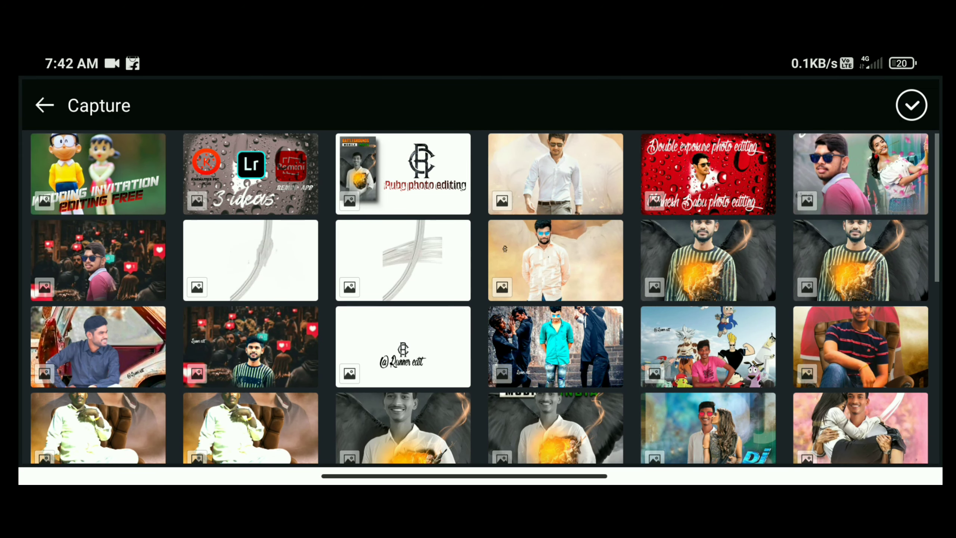
Step: Add the Shizuka cartoon image from Download as a layer sent behind the template
{"action": "left_click", "coordinate": [505, 249]}
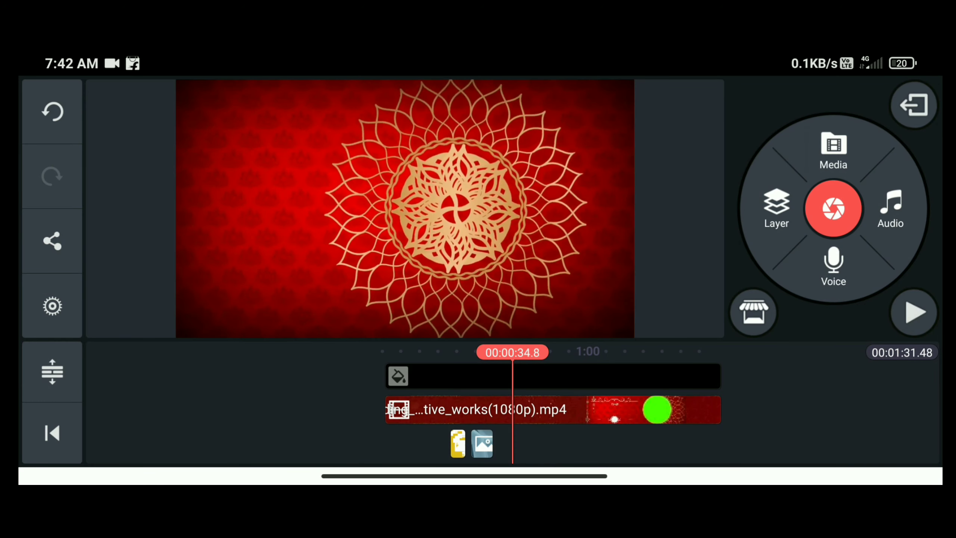
{"action": "left_click", "coordinate": [775, 208]}
{"action": "left_click", "coordinate": [748, 120]}
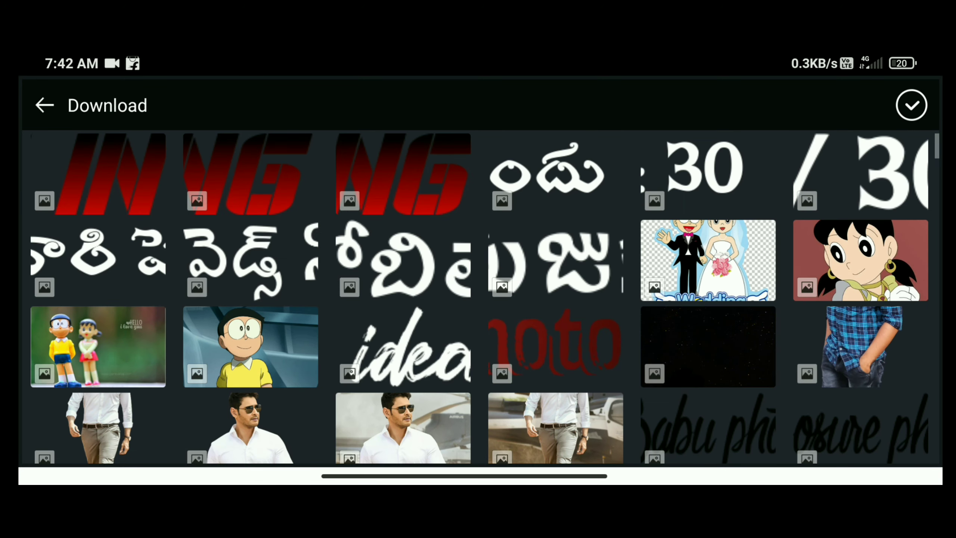
{"action": "left_click", "coordinate": [861, 260]}
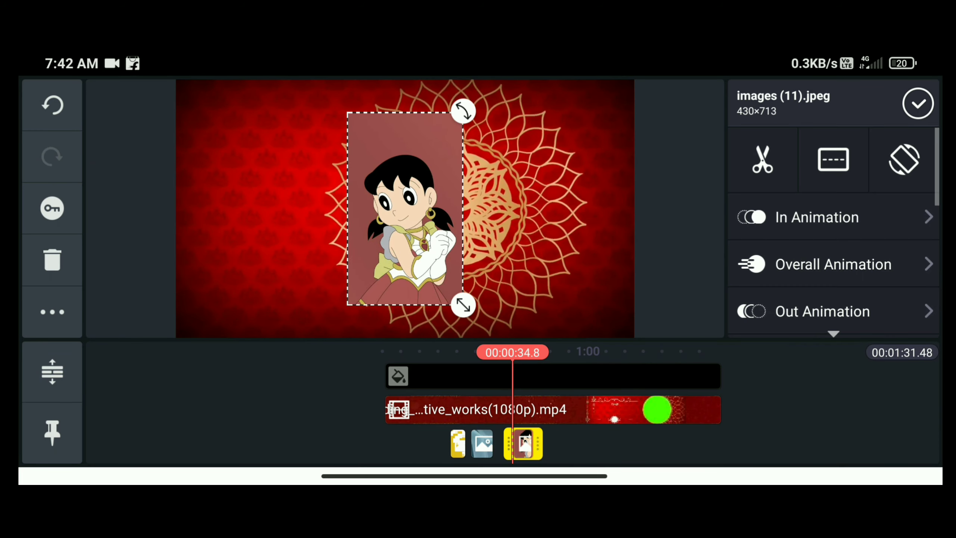
{"action": "left_click", "coordinate": [52, 312]}
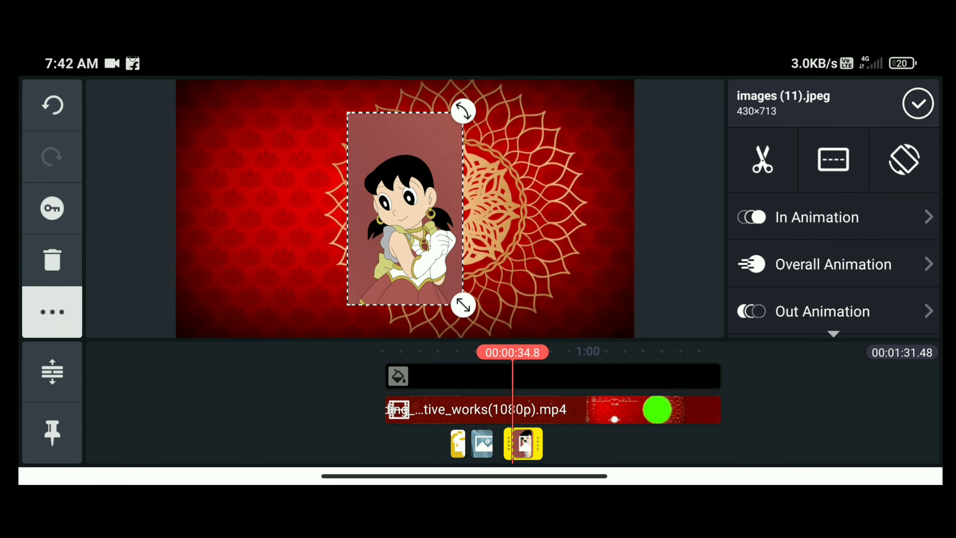
{"action": "left_click", "coordinate": [179, 266]}
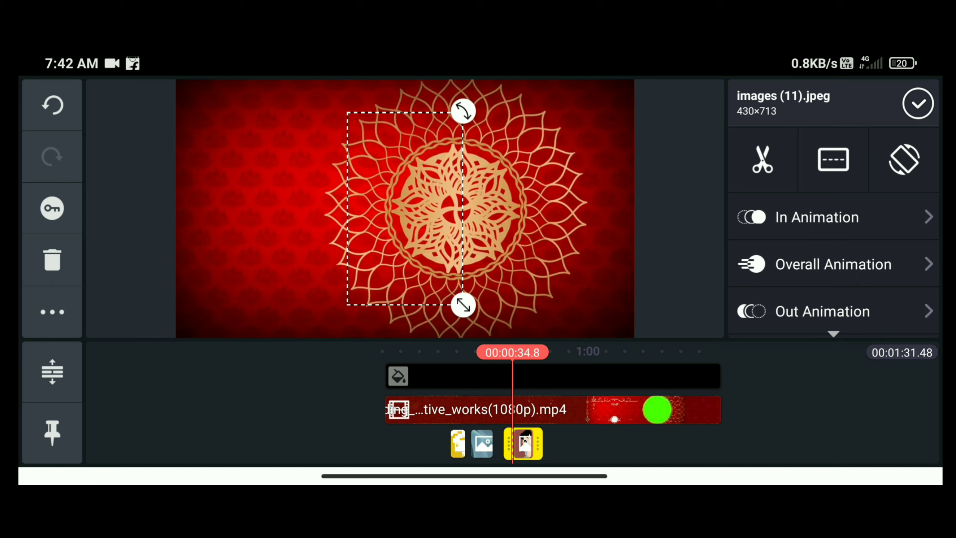
Step: Move and enlarge the Shizuka image to fill the right-hand circular frame
{"action": "left_click_drag", "start_coordinate": [538, 410], "coordinate": [514, 410]}
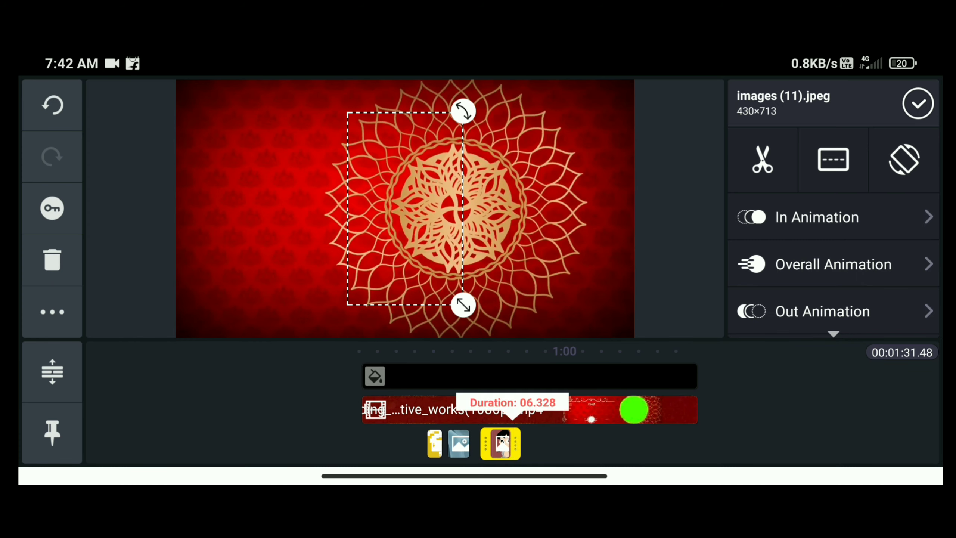
{"action": "left_click_drag", "start_coordinate": [405, 209], "coordinate": [500, 213]}
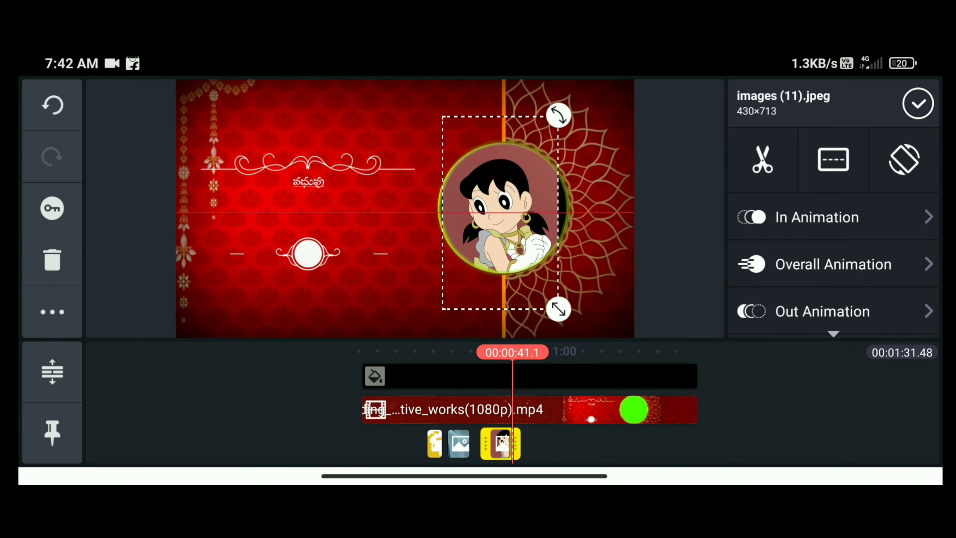
{"action": "mouse_move", "coordinate": [559, 309]}
{"action": "left_mouse_down"}
{"action": "mouse_move", "coordinate": [573, 309]}
{"action": "mouse_move", "coordinate": [568, 302]}
{"action": "mouse_move", "coordinate": [567, 313]}
{"action": "left_mouse_up"}
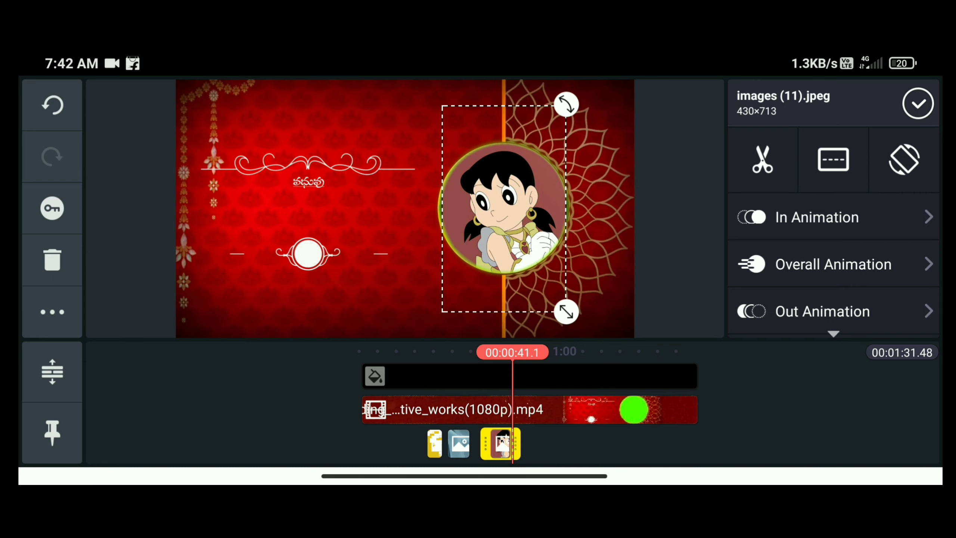
{"action": "left_click", "coordinate": [918, 103]}
Step: Make the Shizuka image layer last slightly longer
{"action": "left_click", "coordinate": [501, 445]}
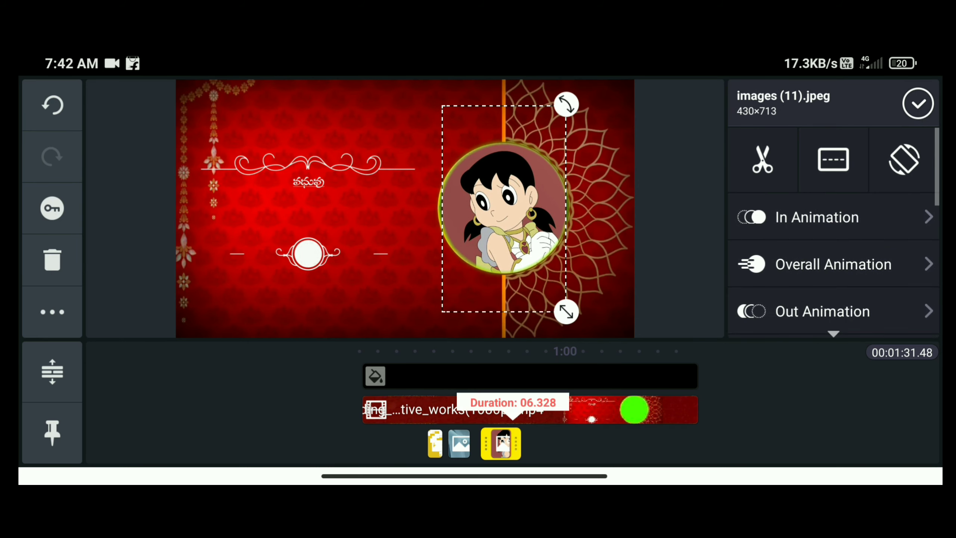
{"action": "mouse_move", "coordinate": [520, 444]}
{"action": "left_mouse_down"}
{"action": "mouse_move", "coordinate": [490, 441]}
{"action": "mouse_move", "coordinate": [559, 441]}
{"action": "mouse_move", "coordinate": [488, 441]}
{"action": "mouse_move", "coordinate": [552, 441]}
{"action": "mouse_move", "coordinate": [498, 441]}
{"action": "left_mouse_up"}
{"action": "left_click", "coordinate": [918, 103]}
{"action": "left_click", "coordinate": [493, 444]}
{"action": "left_click", "coordinate": [917, 103]}
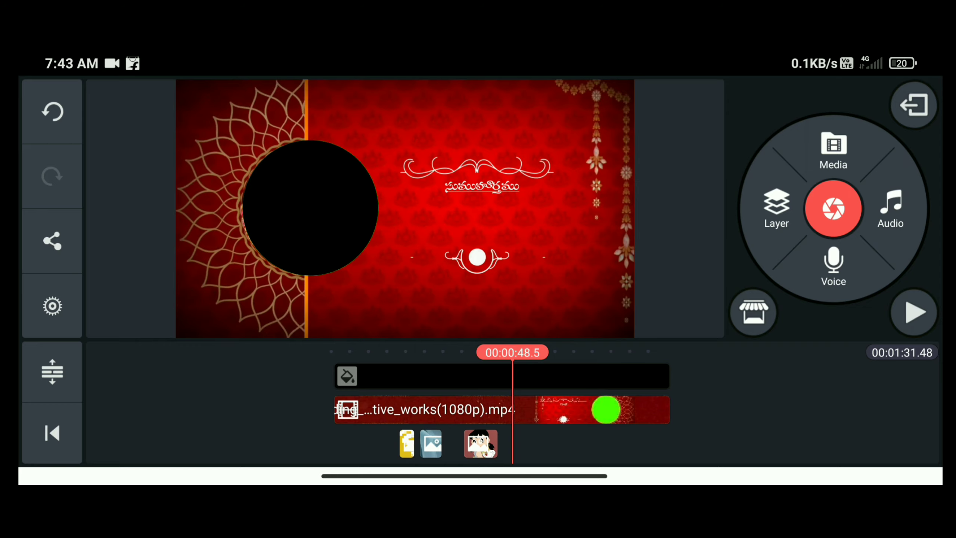
Step: Add the Nobita and Shizuka figurine photo as a layer sent behind the template
{"action": "left_click", "coordinate": [774, 210]}
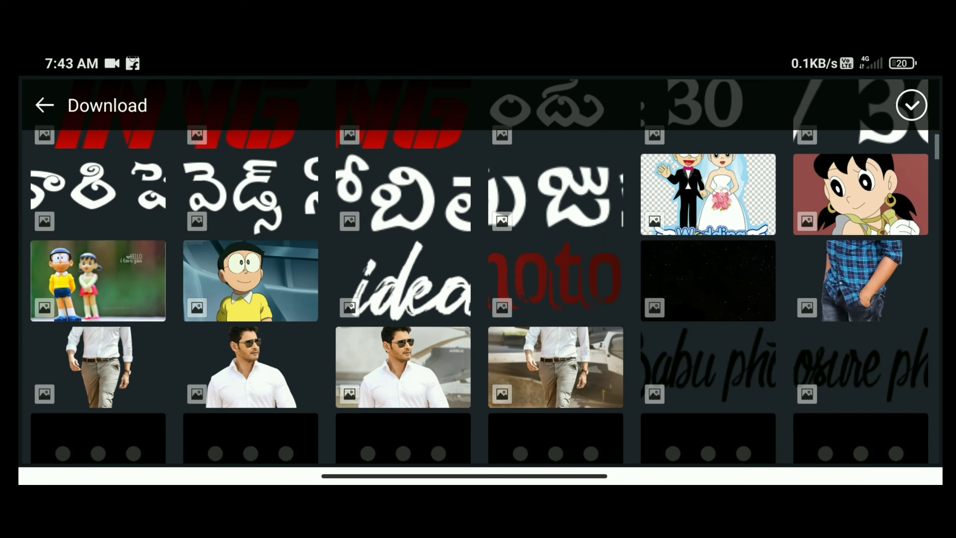
{"action": "left_click", "coordinate": [98, 280]}
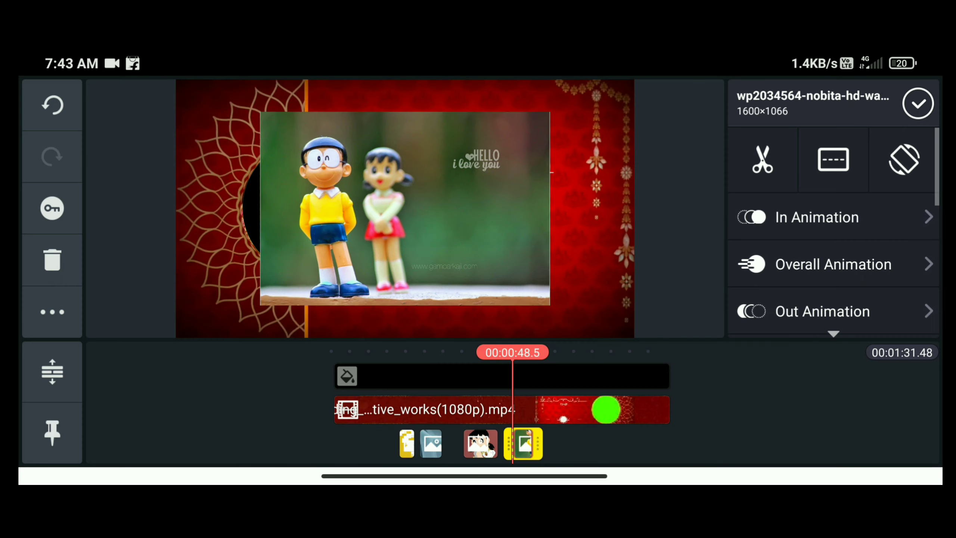
{"action": "left_click", "coordinate": [52, 311]}
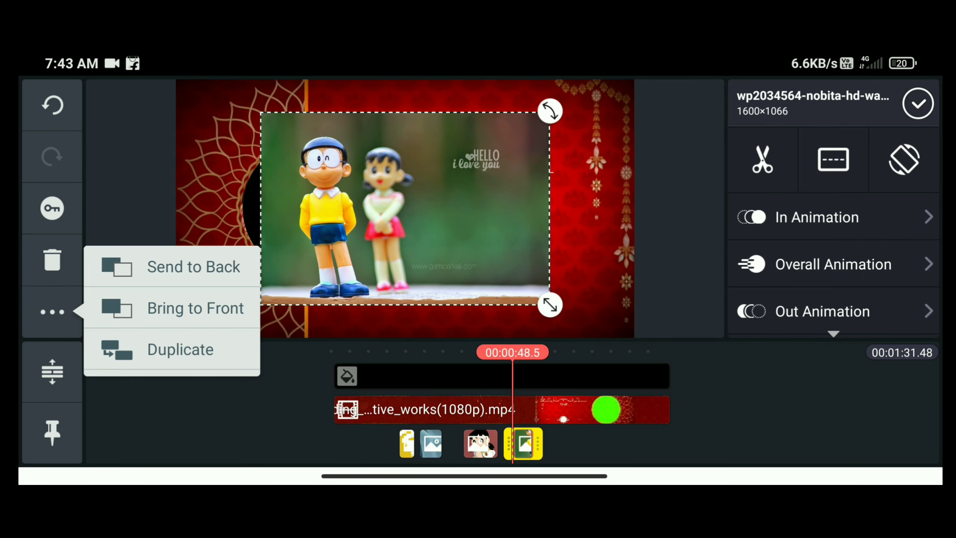
{"action": "left_click", "coordinate": [192, 267]}
Step: Nudge the figurine photo into the left circular frame near 48 seconds
{"action": "left_click_drag", "start_coordinate": [314, 225], "coordinate": [323, 235]}
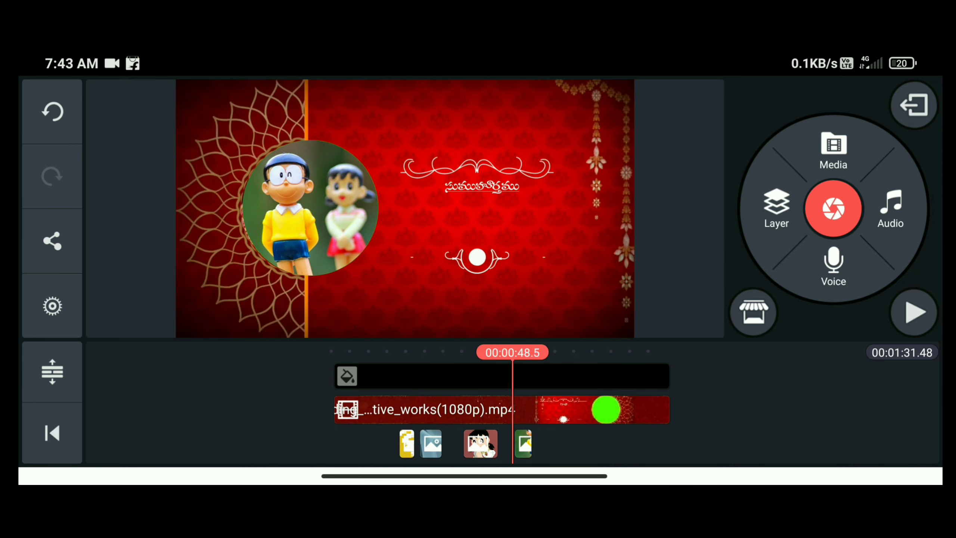
{"action": "left_click", "coordinate": [523, 444]}
{"action": "mouse_move", "coordinate": [568, 443]}
{"action": "left_mouse_down"}
{"action": "mouse_move", "coordinate": [500, 444]}
{"action": "mouse_move", "coordinate": [605, 422]}
{"action": "left_mouse_up"}
{"action": "left_click", "coordinate": [919, 103]}
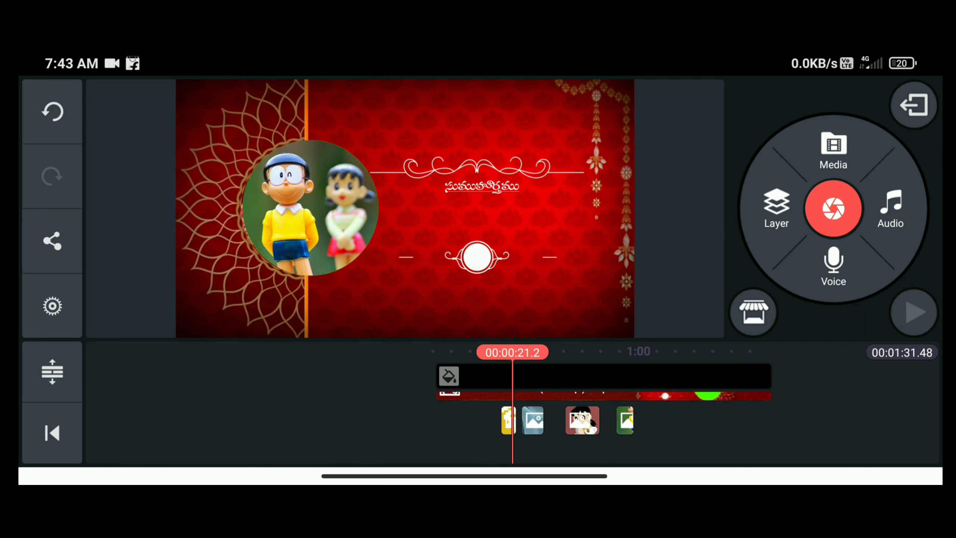
Step: Scrub back to the Nobita scene and check its photo layer
{"action": "left_click_drag", "start_coordinate": [523, 444], "coordinate": [514, 444]}
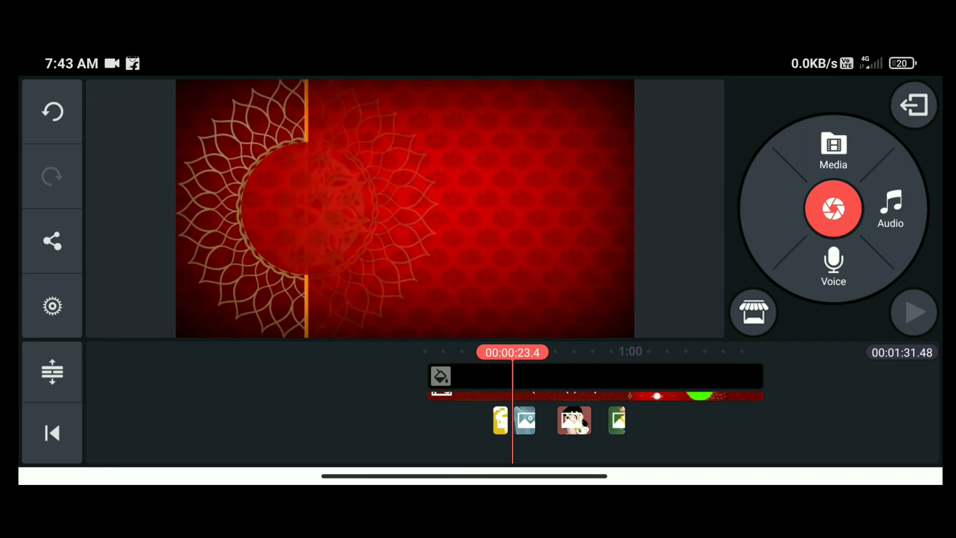
{"action": "left_click", "coordinate": [776, 209]}
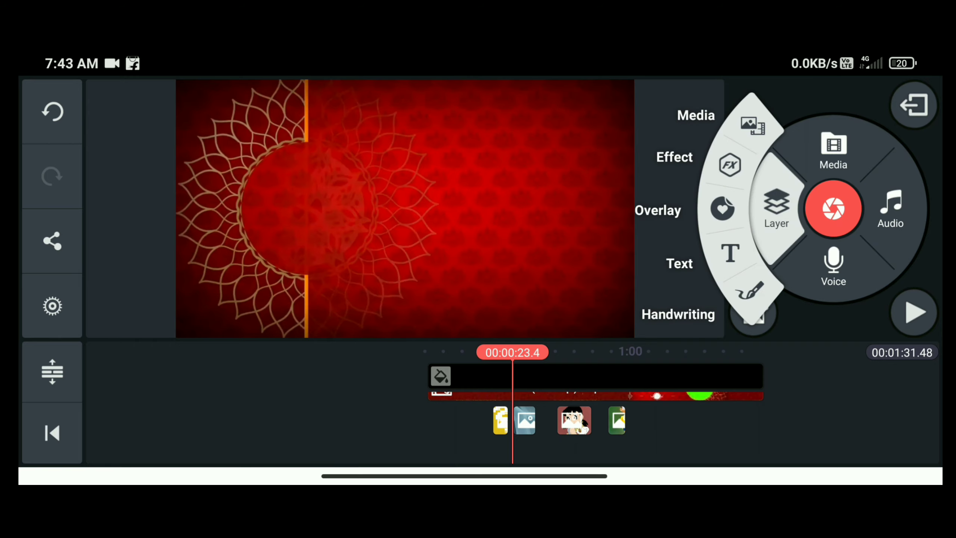
{"action": "left_click", "coordinate": [776, 210]}
{"action": "left_click", "coordinate": [915, 313]}
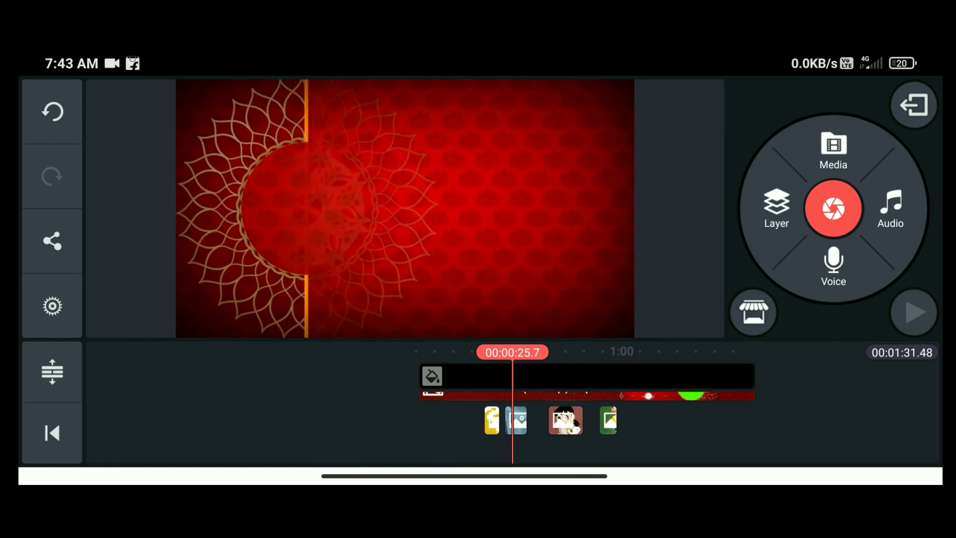
{"action": "left_click", "coordinate": [516, 421]}
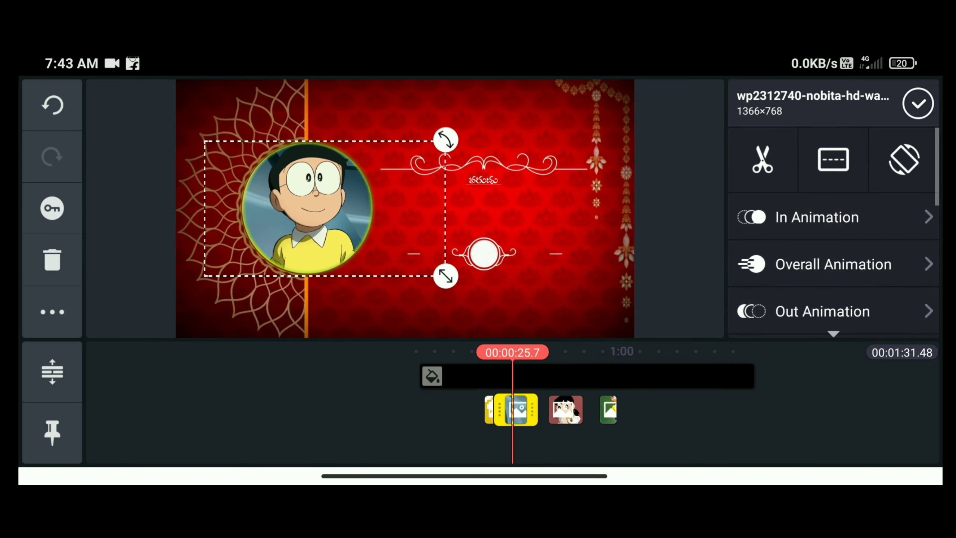
{"action": "left_click", "coordinate": [919, 104]}
{"action": "left_click", "coordinate": [516, 409]}
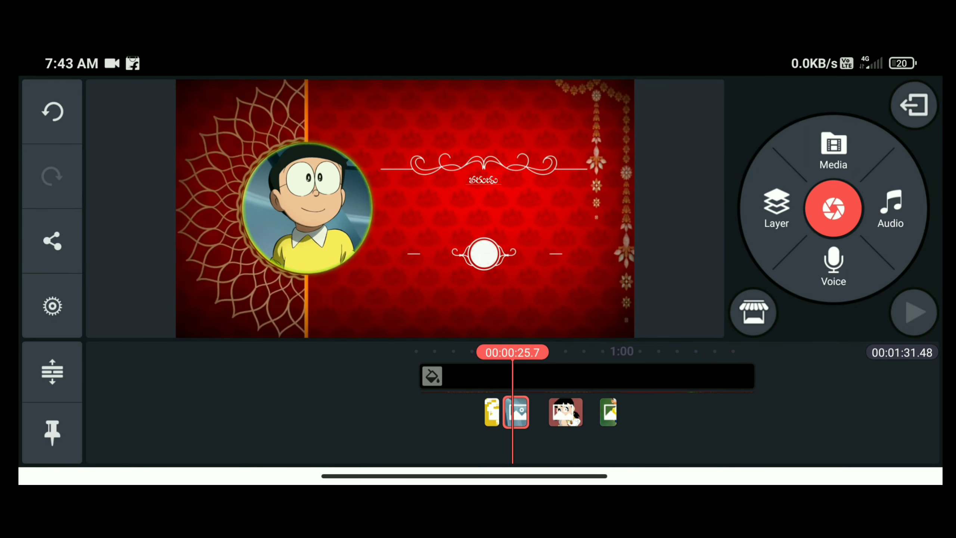
{"action": "left_click", "coordinate": [918, 103]}
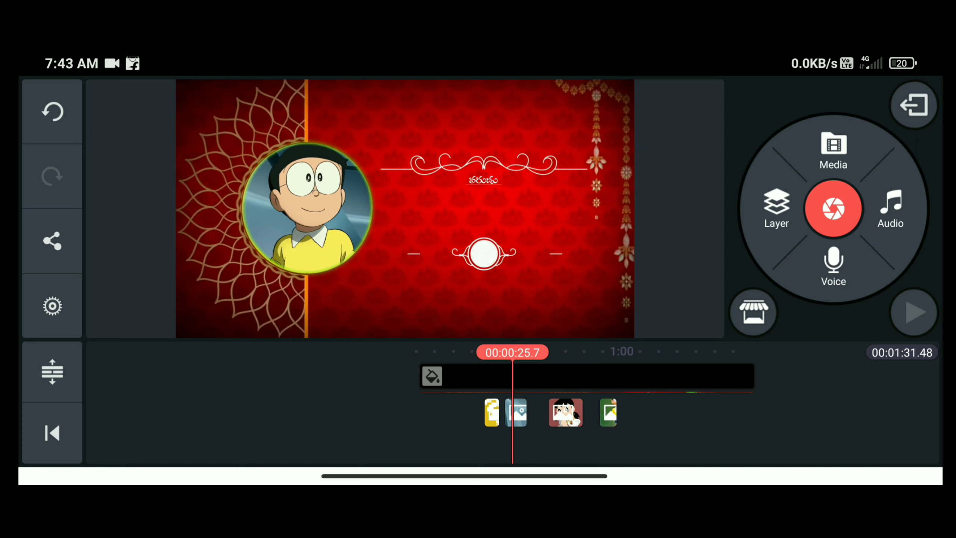
Step: Add the Telugu Nobita name image from Download, enlarged and placed under the heading
{"action": "left_click", "coordinate": [776, 210]}
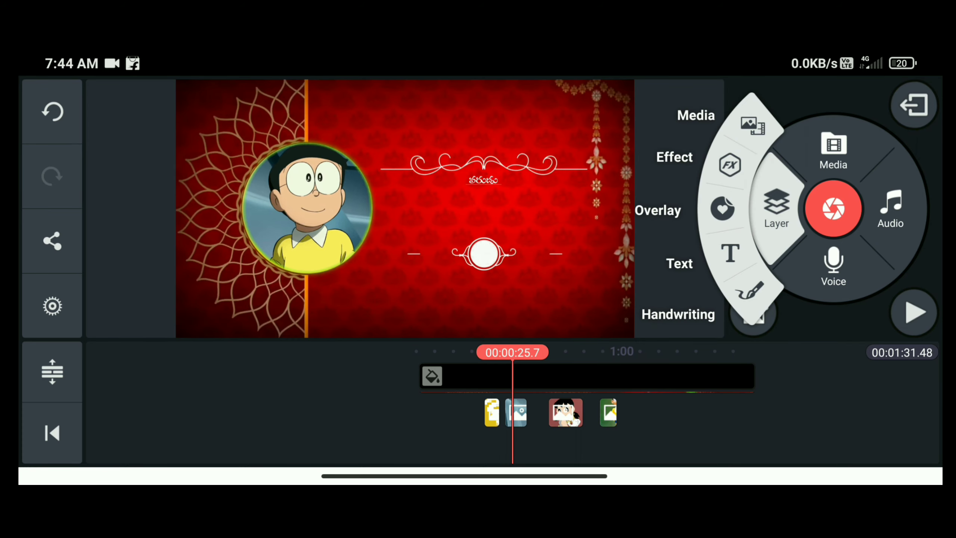
{"action": "left_click", "coordinate": [776, 209]}
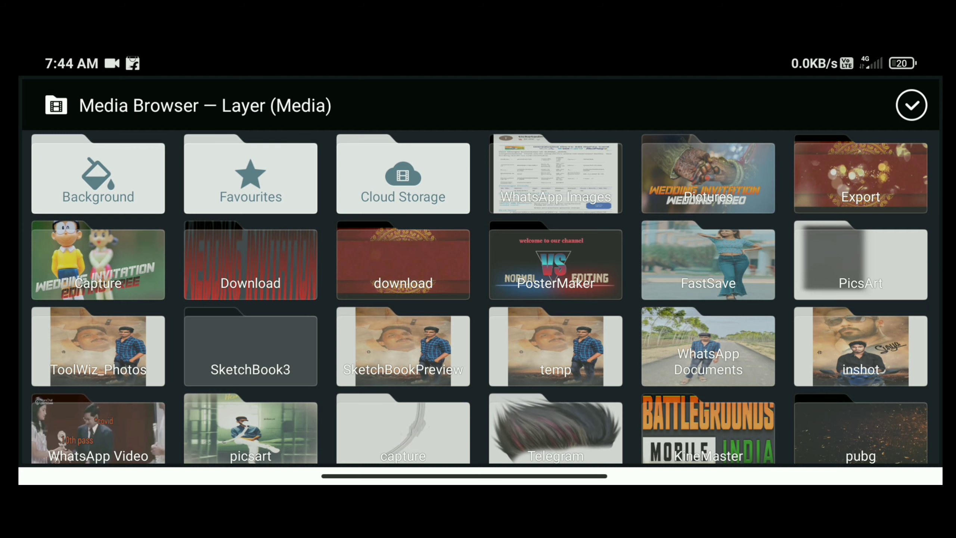
{"action": "left_click", "coordinate": [250, 265]}
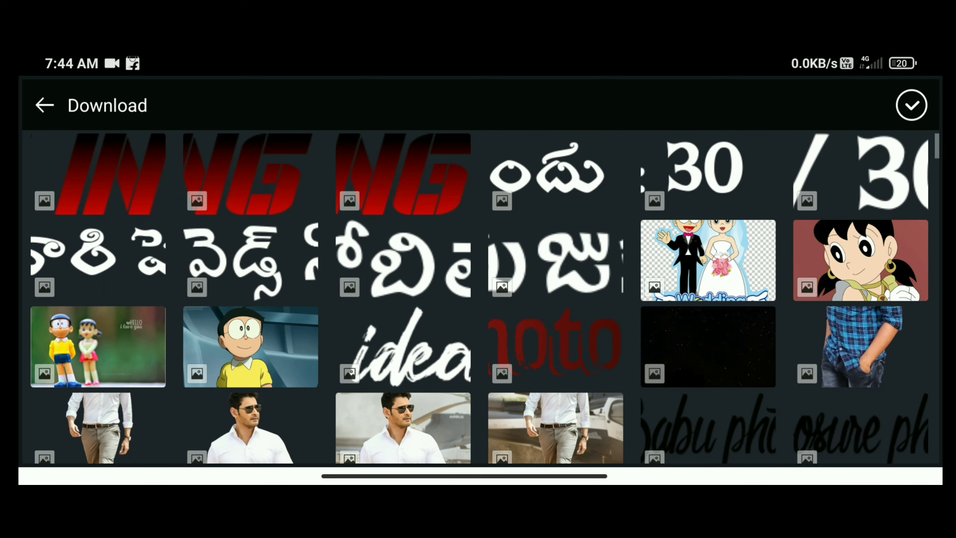
{"action": "left_click", "coordinate": [250, 346]}
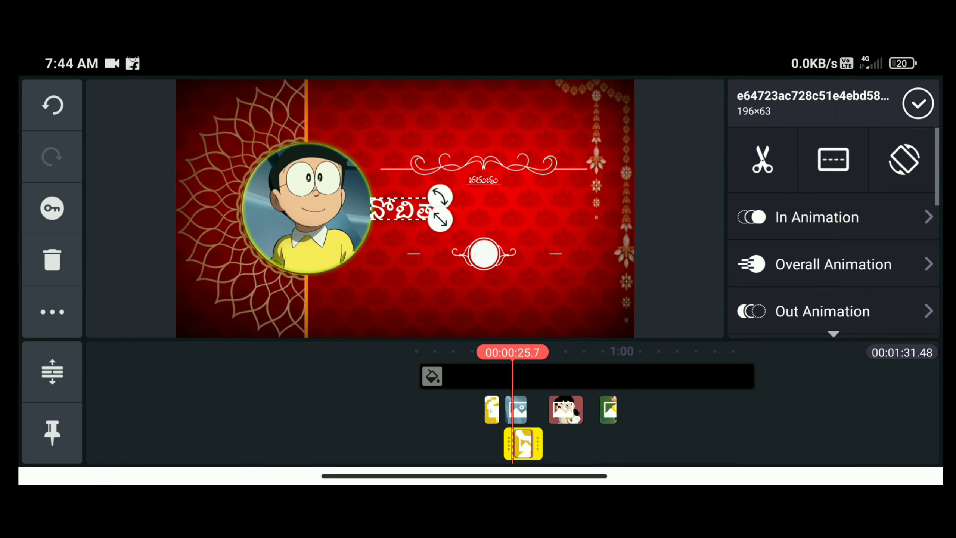
{"action": "left_click_drag", "start_coordinate": [399, 209], "coordinate": [478, 210]}
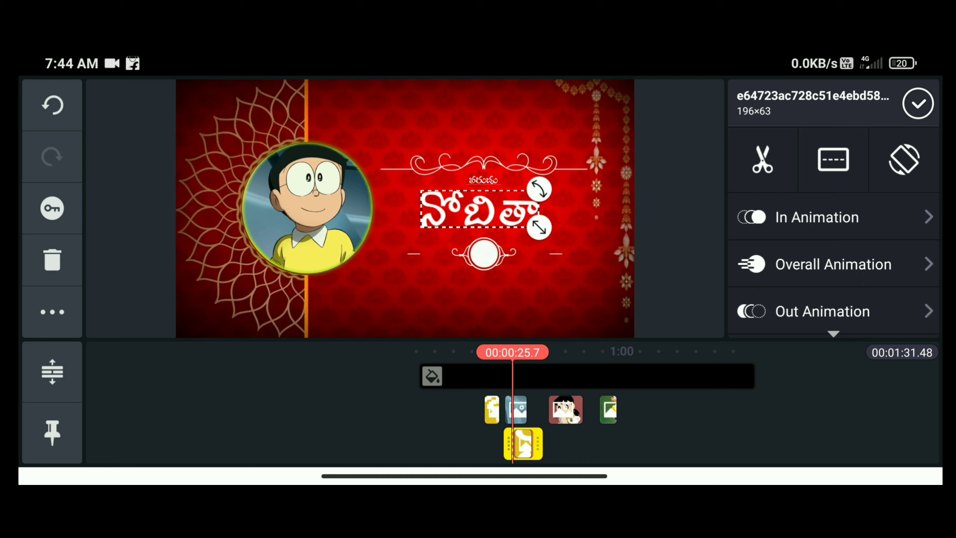
{"action": "left_click", "coordinate": [918, 105]}
{"action": "left_click_drag", "start_coordinate": [553, 411], "coordinate": [513, 411]}
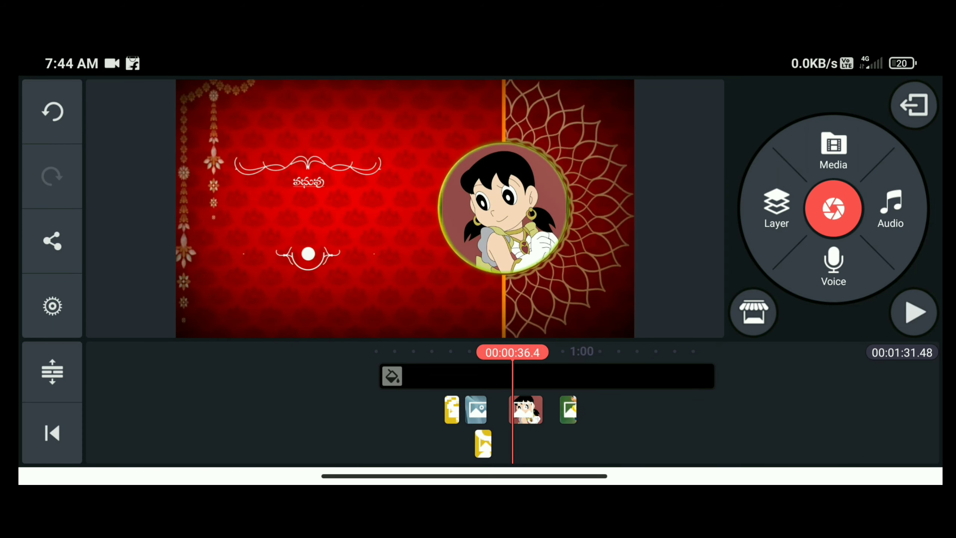
Step: Add the white Telugu సుజుక name image from Download, enlarged beneath Shizuka's heading
{"action": "left_click", "coordinate": [526, 409]}
{"action": "left_click", "coordinate": [918, 104]}
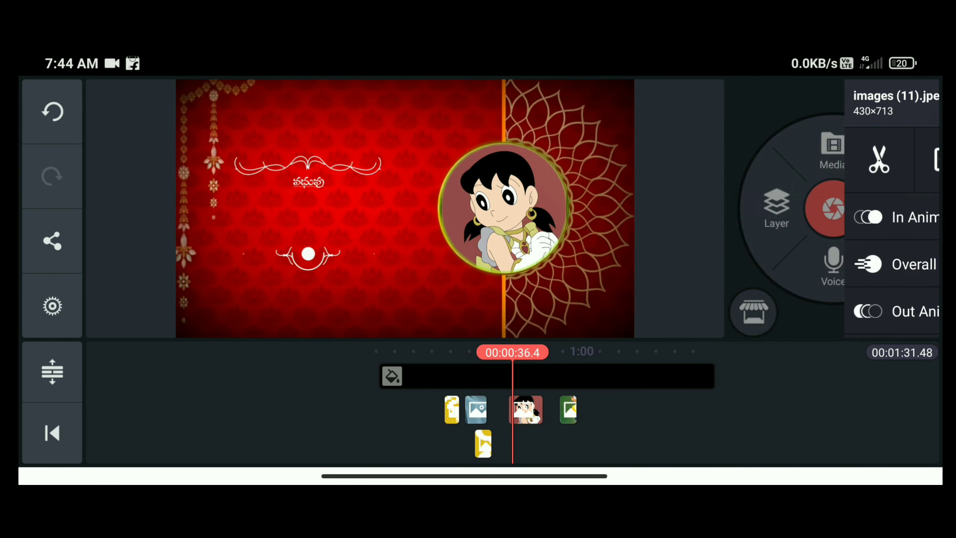
{"action": "left_click", "coordinate": [776, 208]}
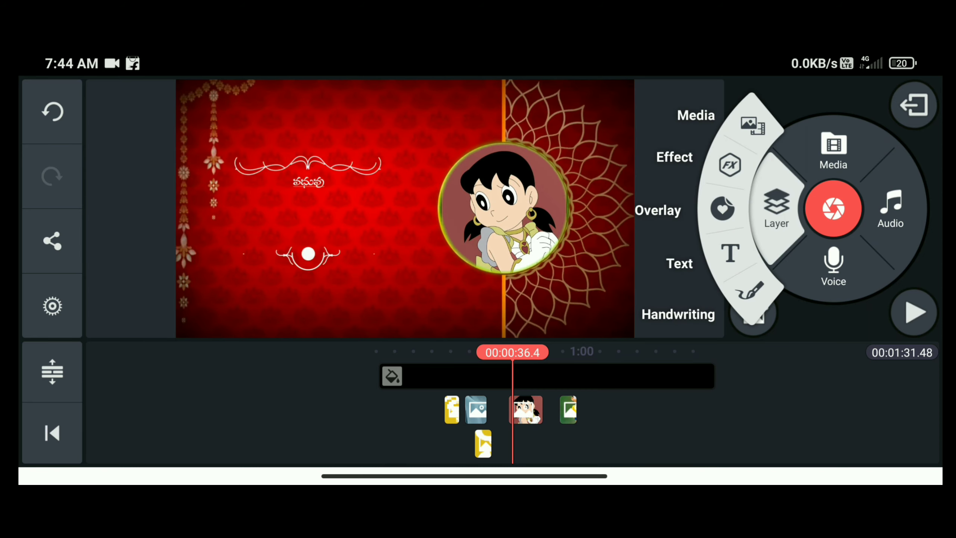
{"action": "left_click", "coordinate": [743, 118]}
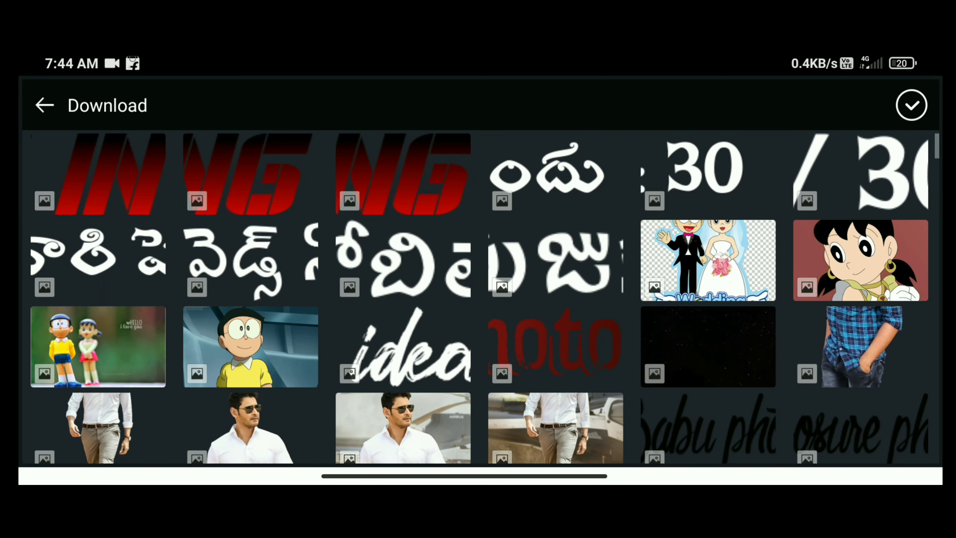
{"action": "left_click", "coordinate": [555, 260]}
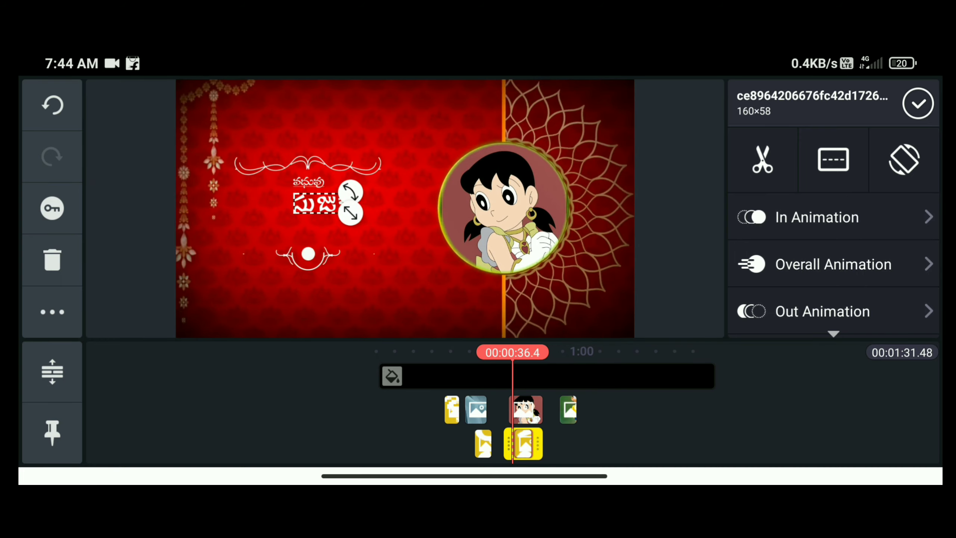
{"action": "left_click_drag", "start_coordinate": [350, 213], "coordinate": [371, 230]}
{"action": "left_click", "coordinate": [918, 103]}
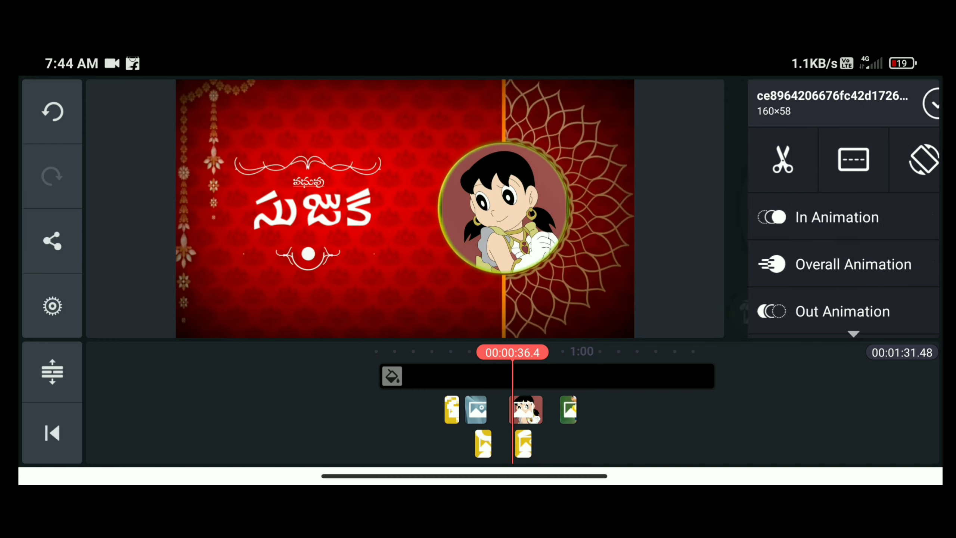
{"action": "mouse_move", "coordinate": [560, 441]}
{"action": "left_mouse_down"}
{"action": "mouse_move", "coordinate": [508, 440]}
{"action": "mouse_move", "coordinate": [529, 441]}
{"action": "left_mouse_up"}
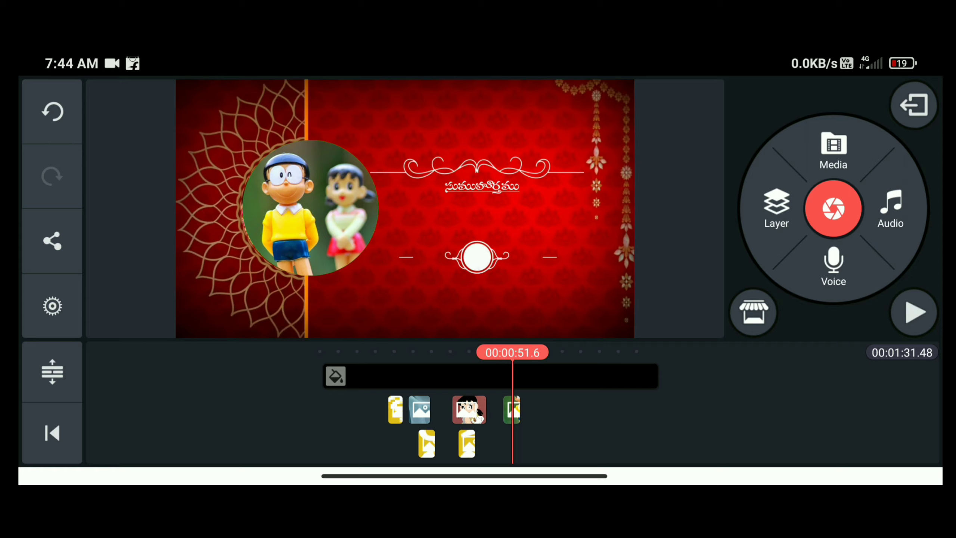
Step: Place the Telugu సుజుక వెడ్స్ నోబితా title image, enlarged, under the doll scene heading
{"action": "left_click", "coordinate": [775, 207]}
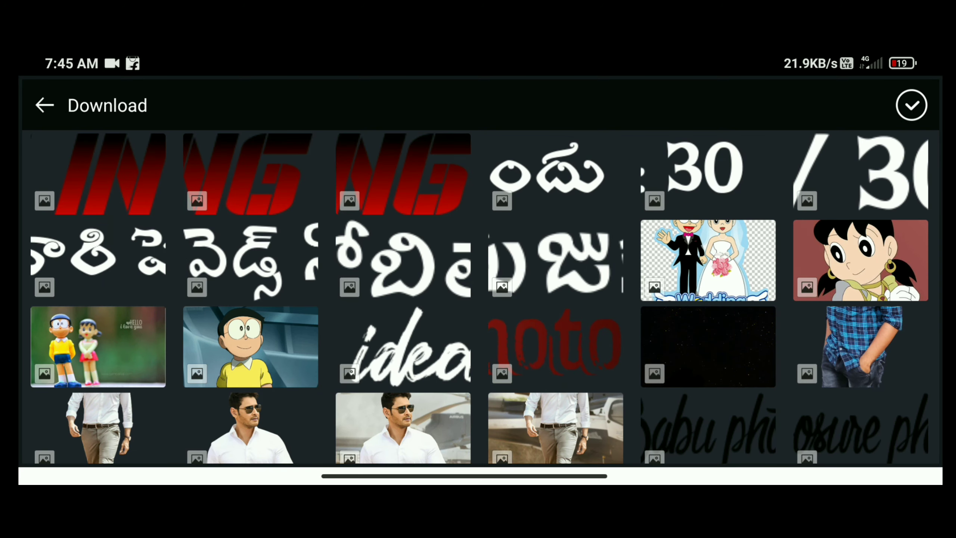
{"action": "left_click", "coordinate": [556, 260]}
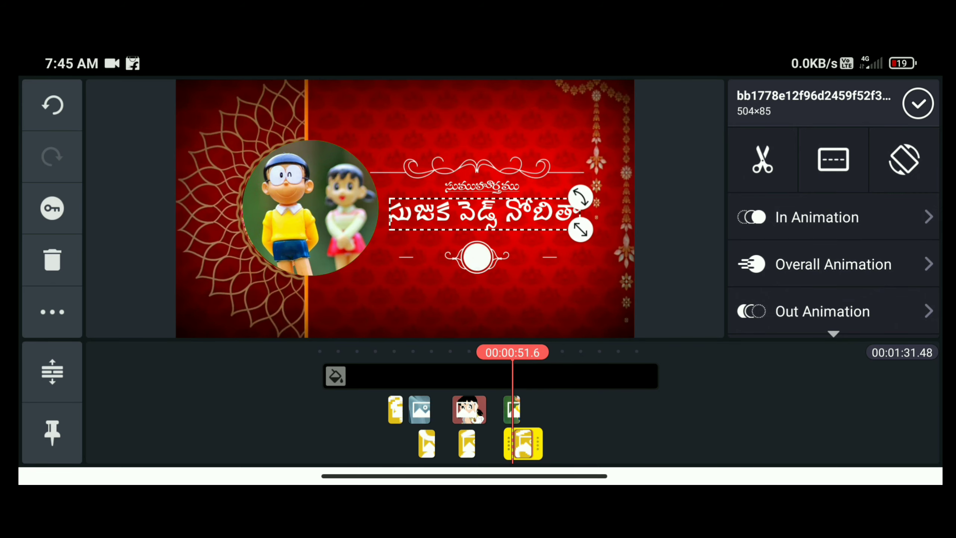
{"action": "left_click_drag", "start_coordinate": [575, 228], "coordinate": [582, 233]}
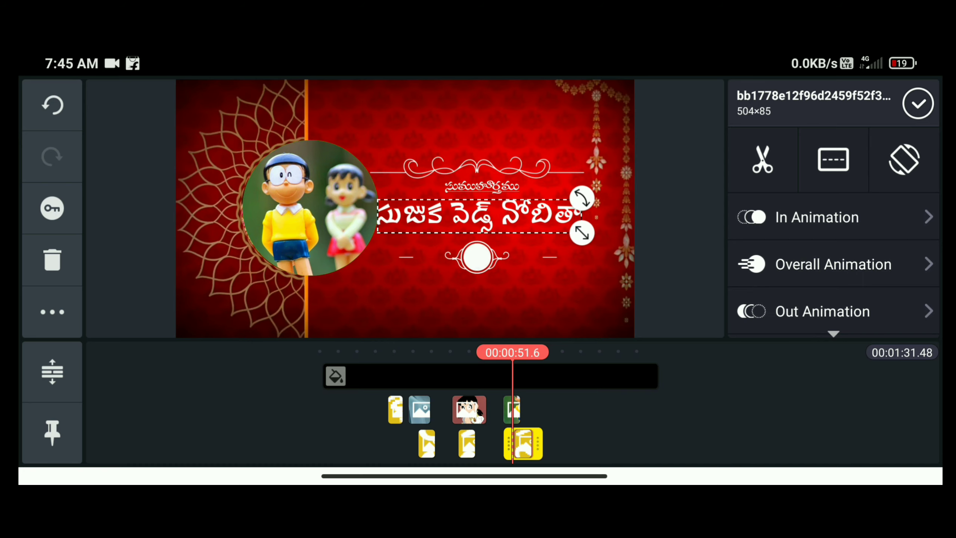
{"action": "left_click", "coordinate": [918, 103]}
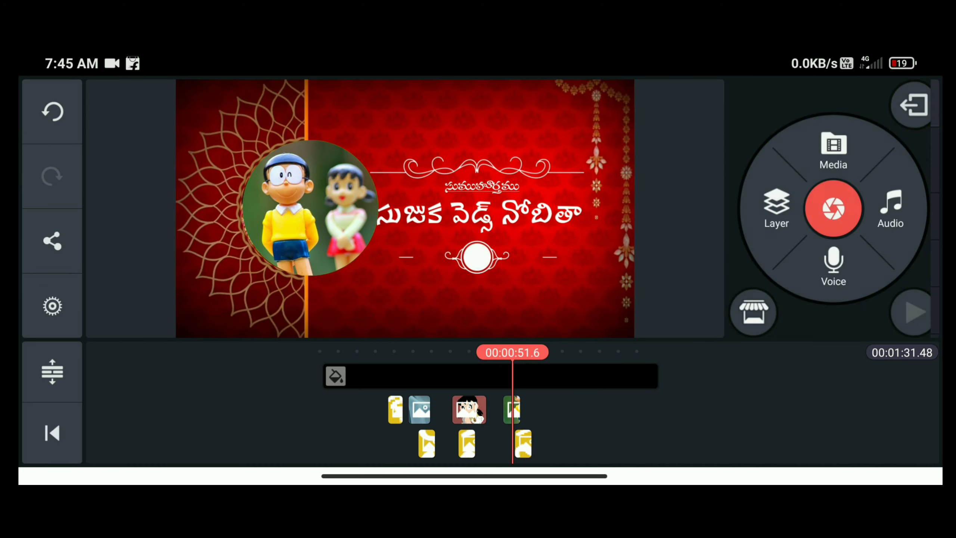
{"action": "left_click_drag", "start_coordinate": [538, 419], "coordinate": [512, 419]}
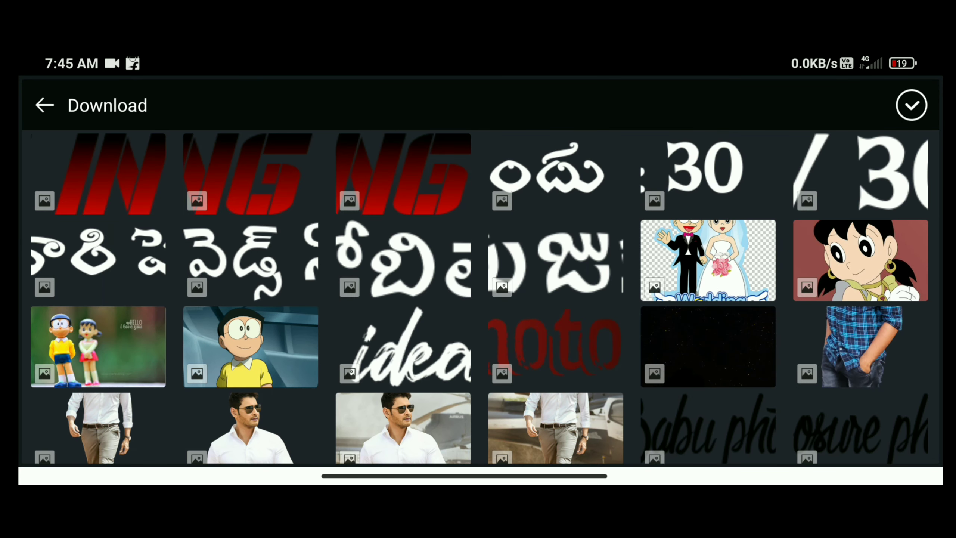
Step: Add the Telugu text images '11:30 విందు చైనాలో' and 'చైనా 12 : 30 మ్యారేజ్' under their headings
{"action": "left_click", "coordinate": [555, 173]}
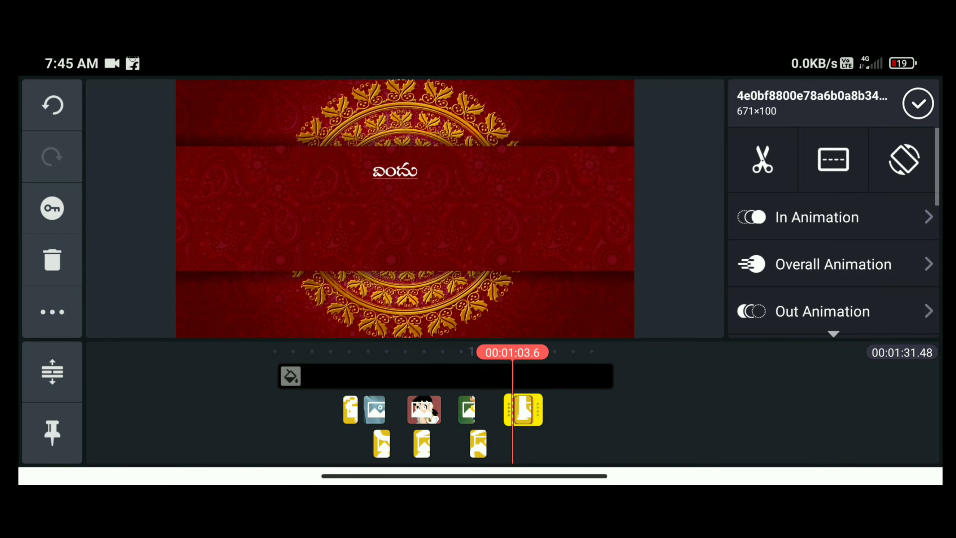
{"action": "left_click", "coordinate": [919, 103]}
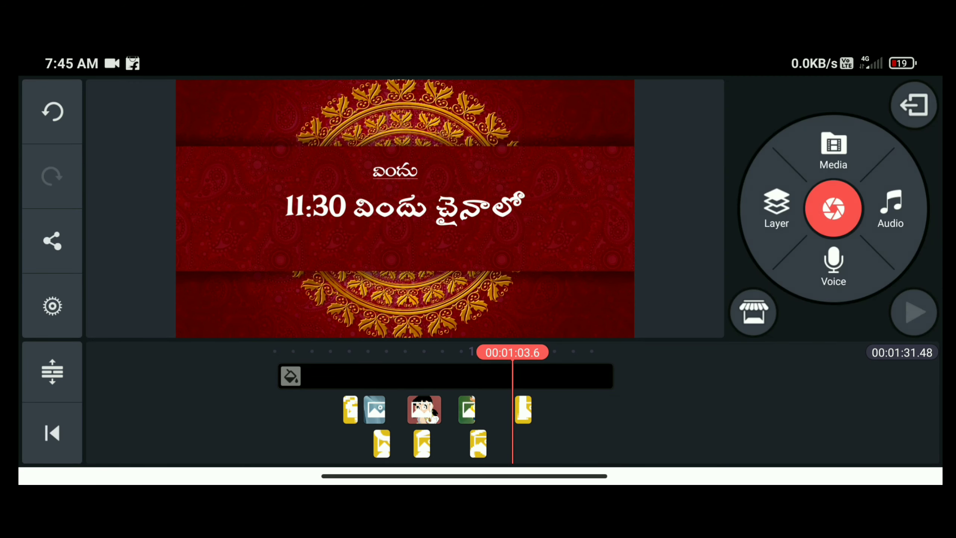
{"action": "scroll", "coordinate": [440, 404], "scroll_direction": "right", "scroll_amount": 5}
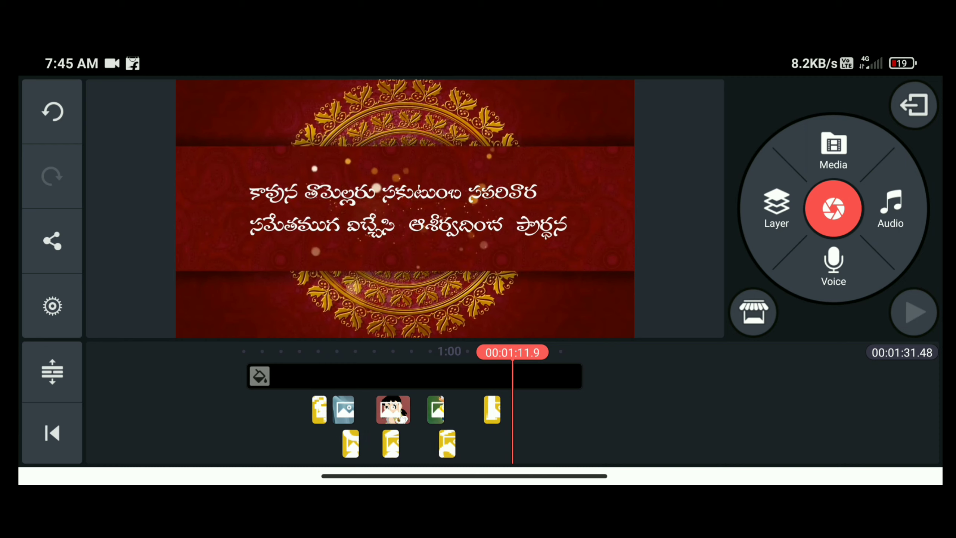
{"action": "scroll", "coordinate": [389, 411], "scroll_direction": "right", "scroll_amount": 3}
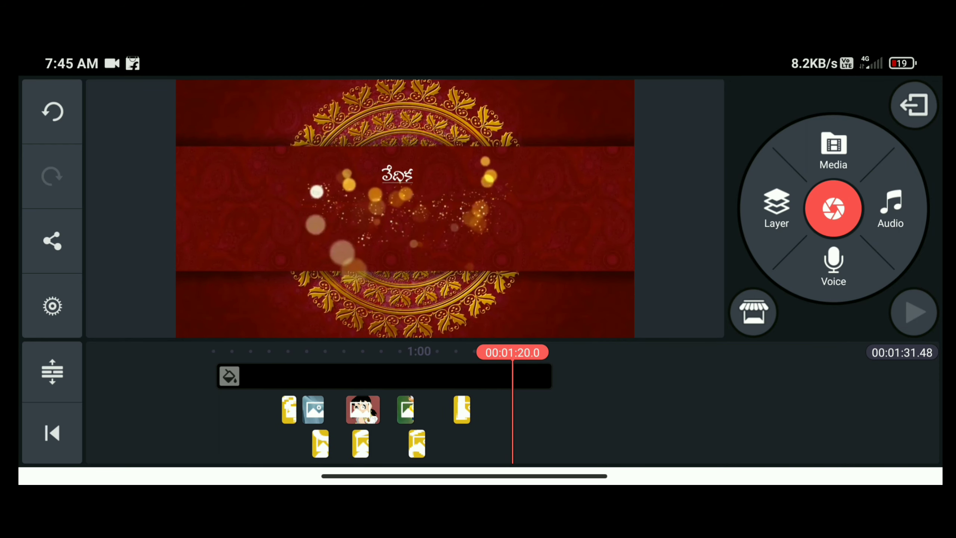
{"action": "left_click", "coordinate": [777, 208]}
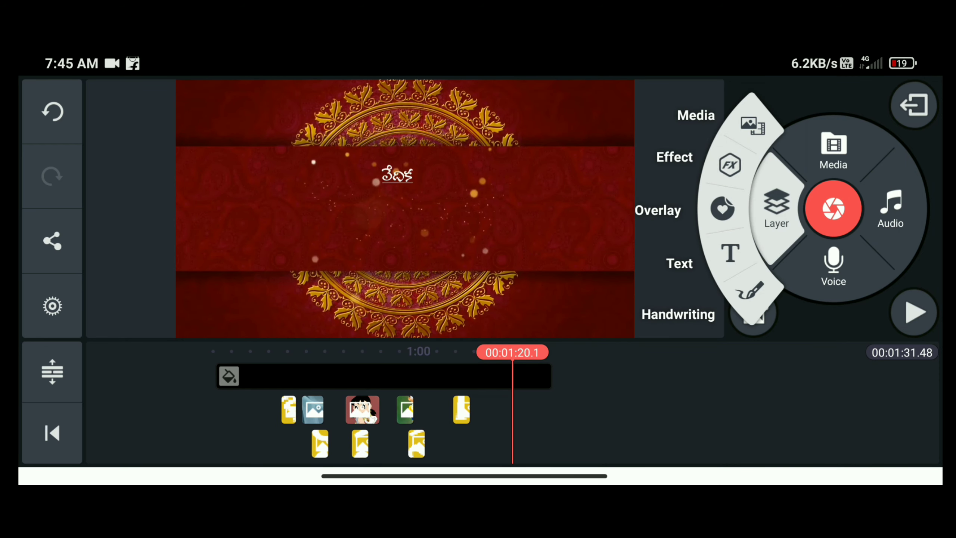
{"action": "left_click", "coordinate": [747, 120]}
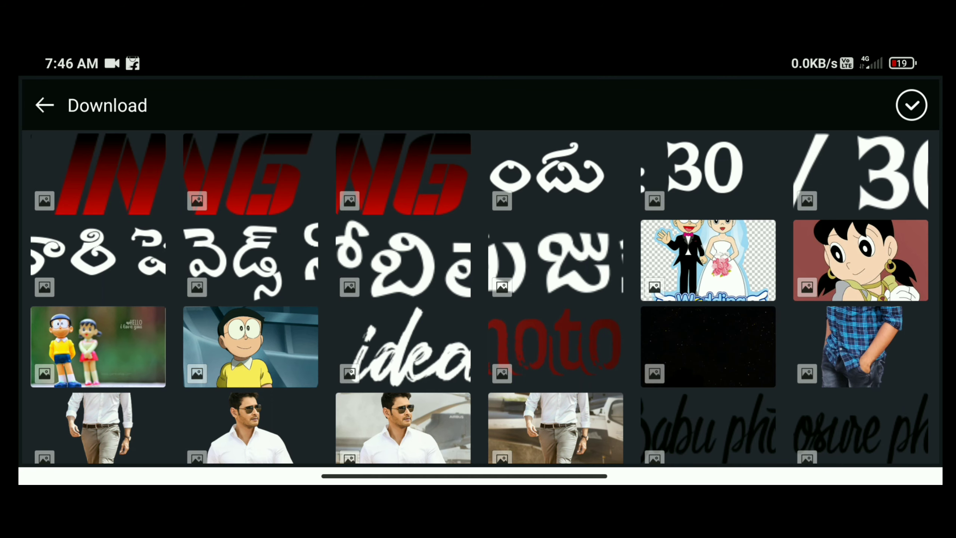
{"action": "left_click", "coordinate": [708, 174]}
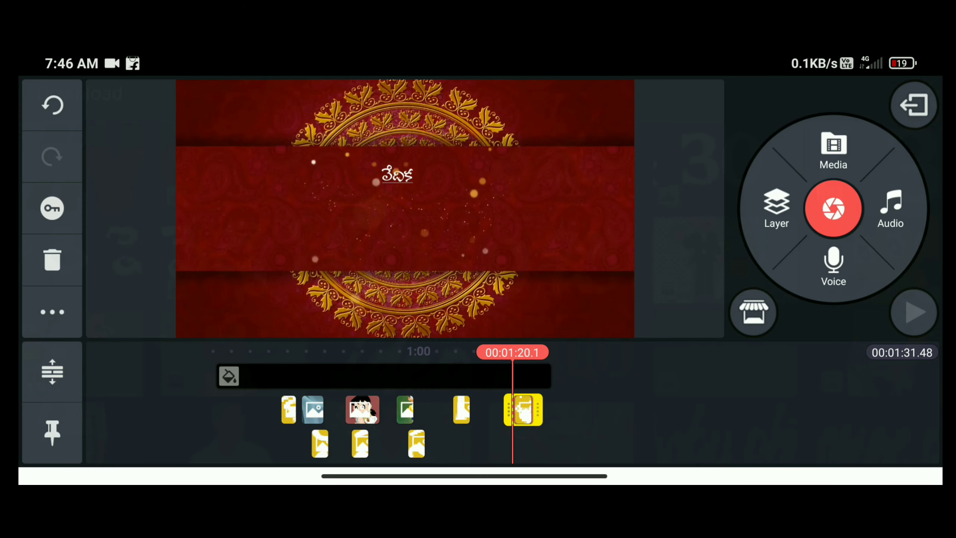
{"action": "left_click", "coordinate": [918, 103]}
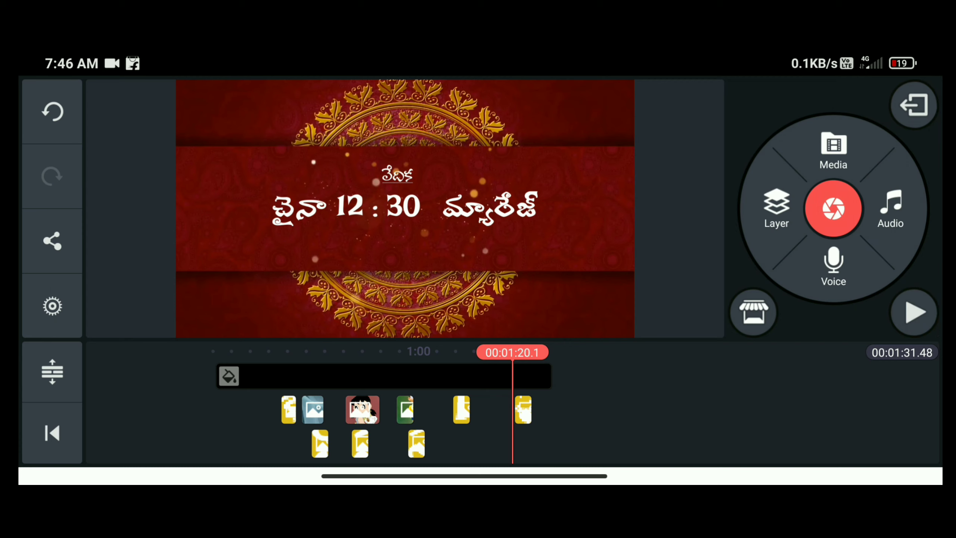
{"action": "left_click", "coordinate": [915, 313]}
Step: Add the white date text image and drag it toward the spot below SAVE THE DATE
{"action": "left_click_drag", "start_coordinate": [598, 411], "coordinate": [599, 411]}
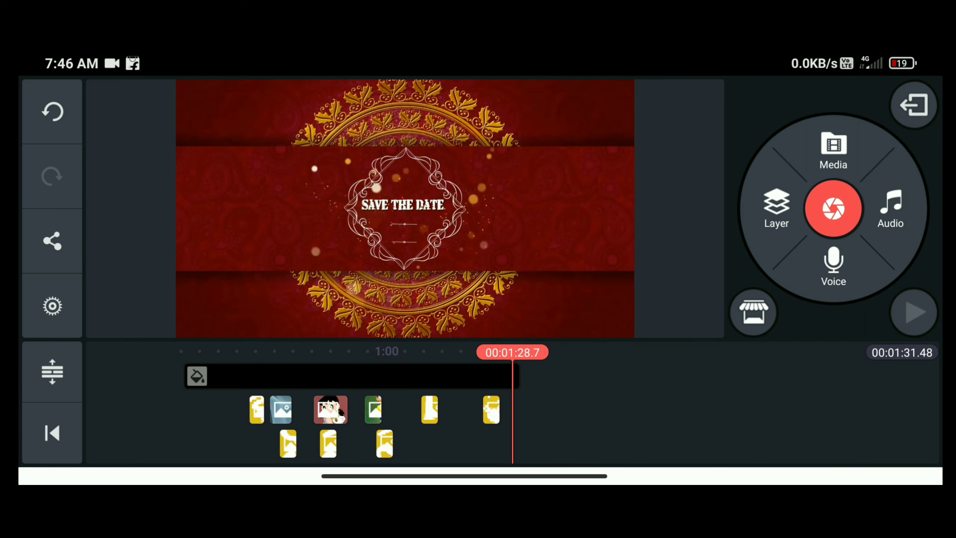
{"action": "left_click", "coordinate": [777, 203]}
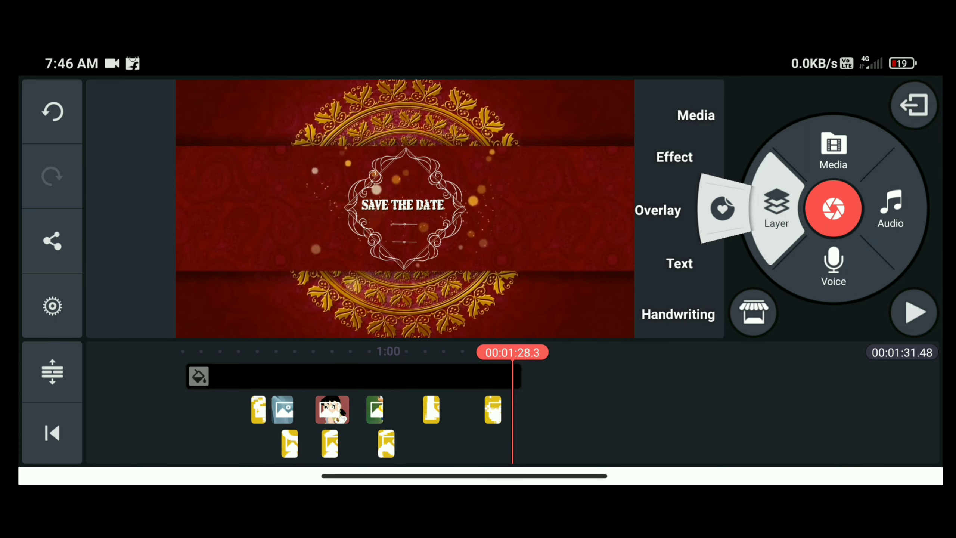
{"action": "left_click", "coordinate": [683, 118]}
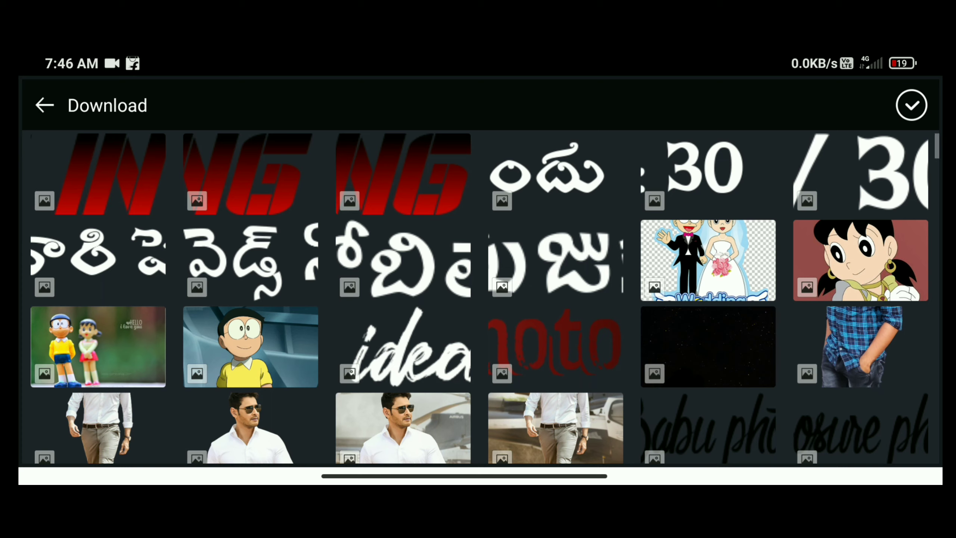
{"action": "left_click", "coordinate": [861, 174]}
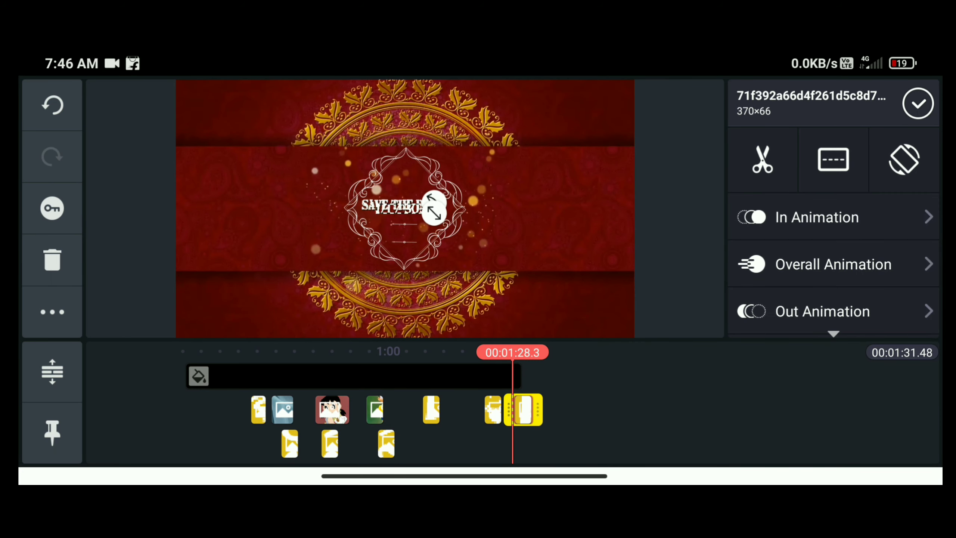
{"action": "left_click_drag", "start_coordinate": [396, 210], "coordinate": [402, 222]}
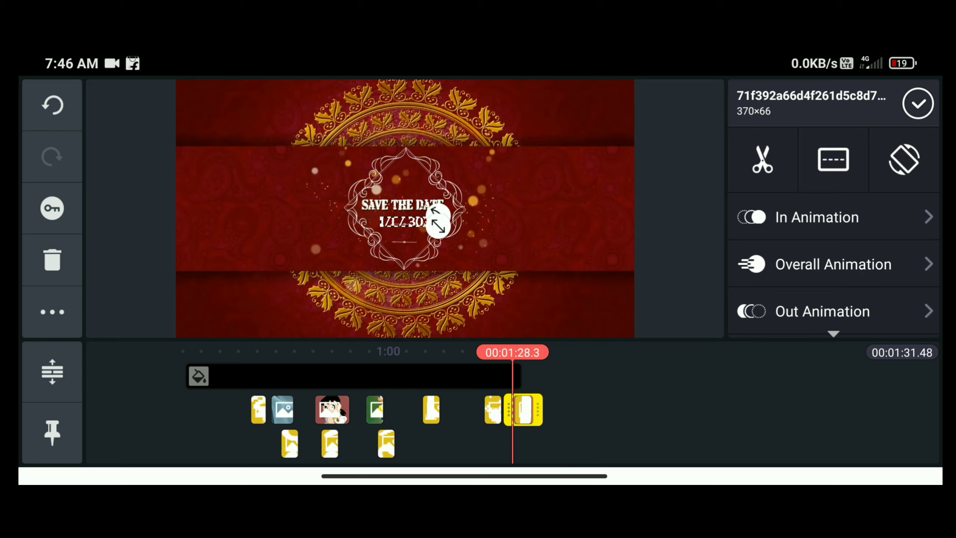